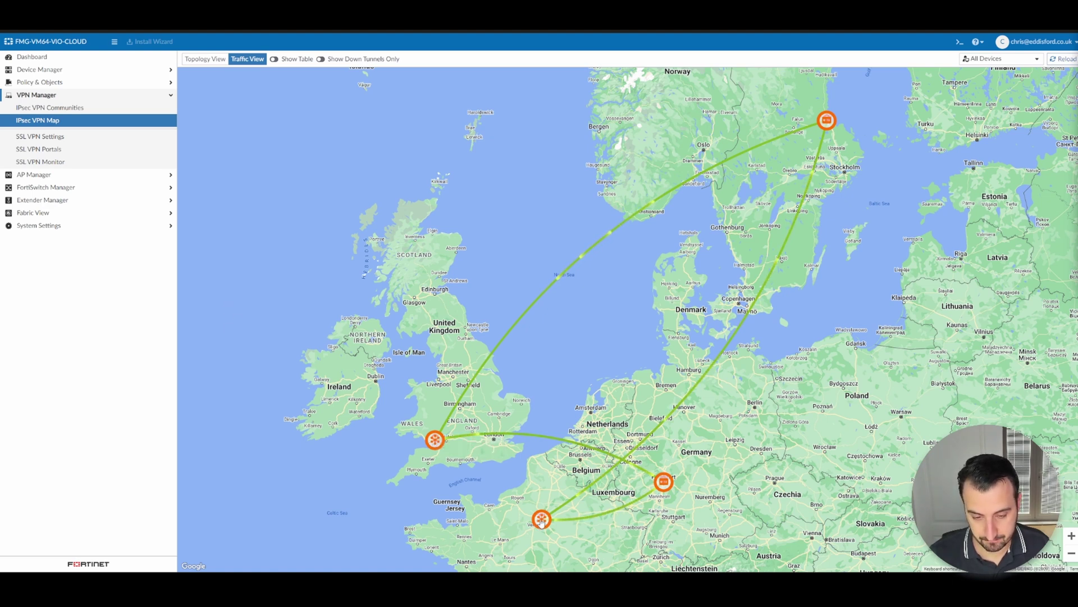
- Start a new device blueprint from Device & Groups' Device Blueprint list
{"action": "mouse_move", "coordinate": [545, 526]}
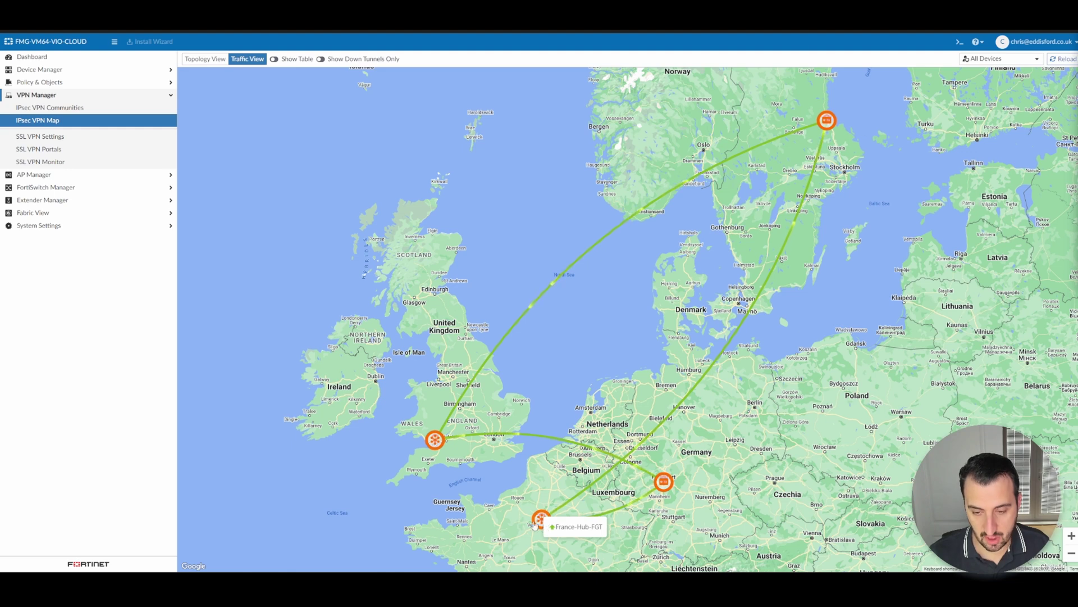
{"action": "mouse_move", "coordinate": [665, 487]}
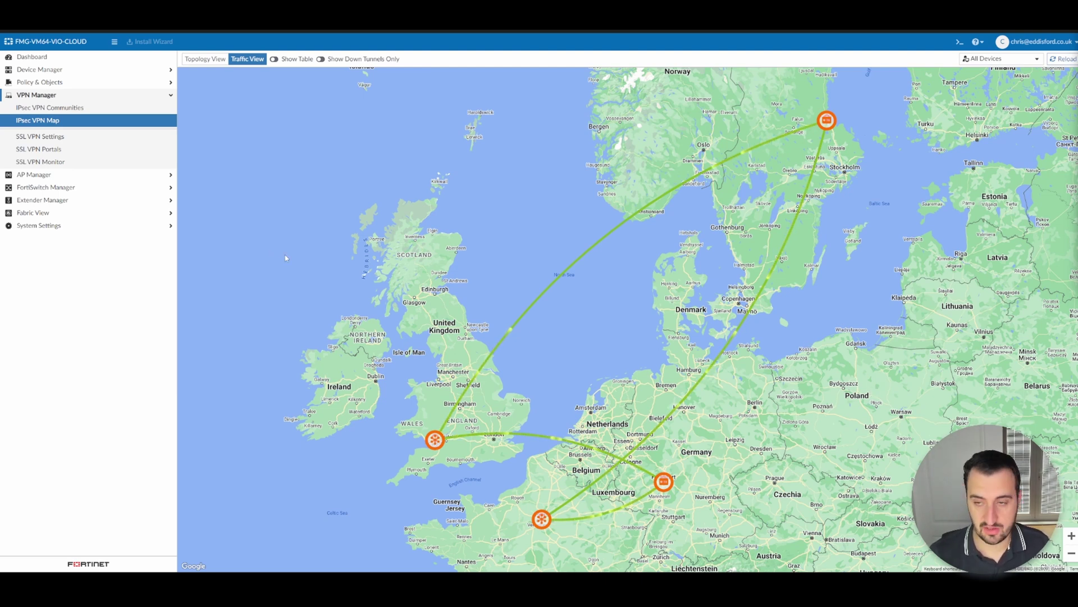
{"action": "left_click", "coordinate": [72, 70]}
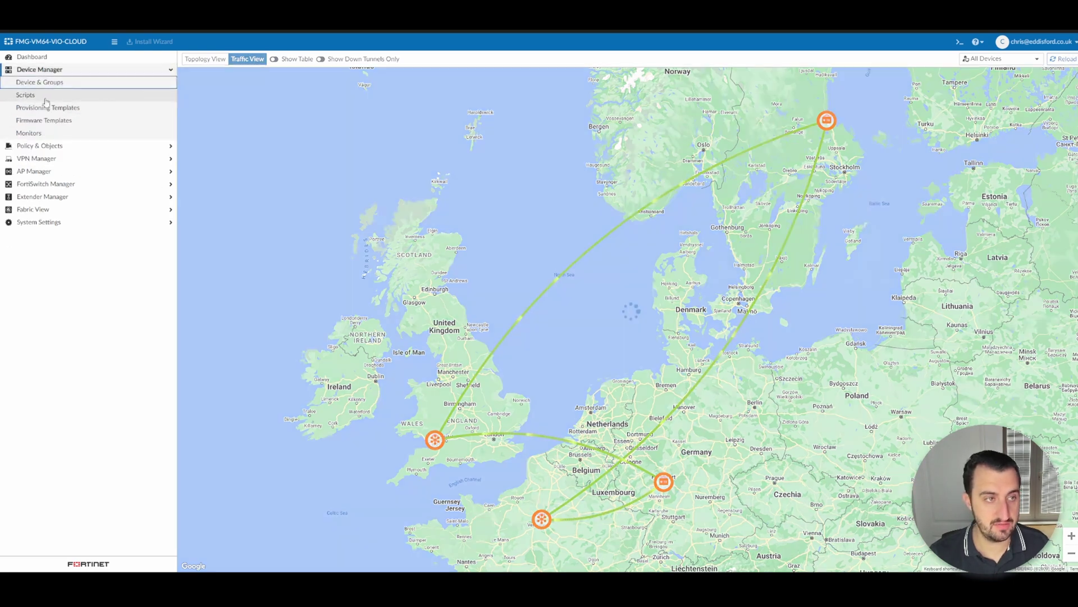
{"action": "left_click", "coordinate": [40, 82]}
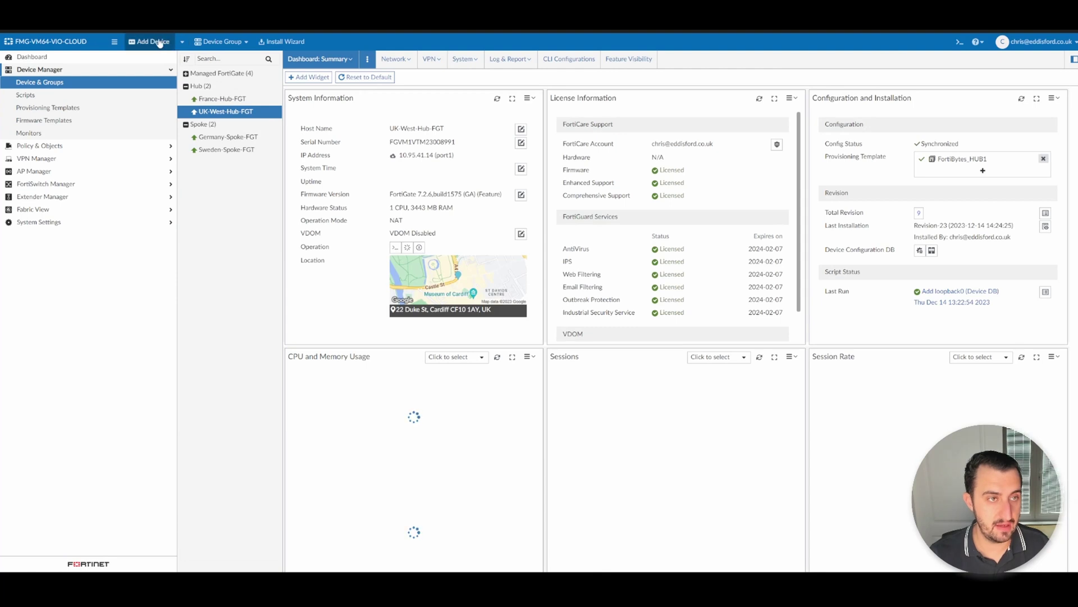
{"action": "left_click", "coordinate": [182, 43]}
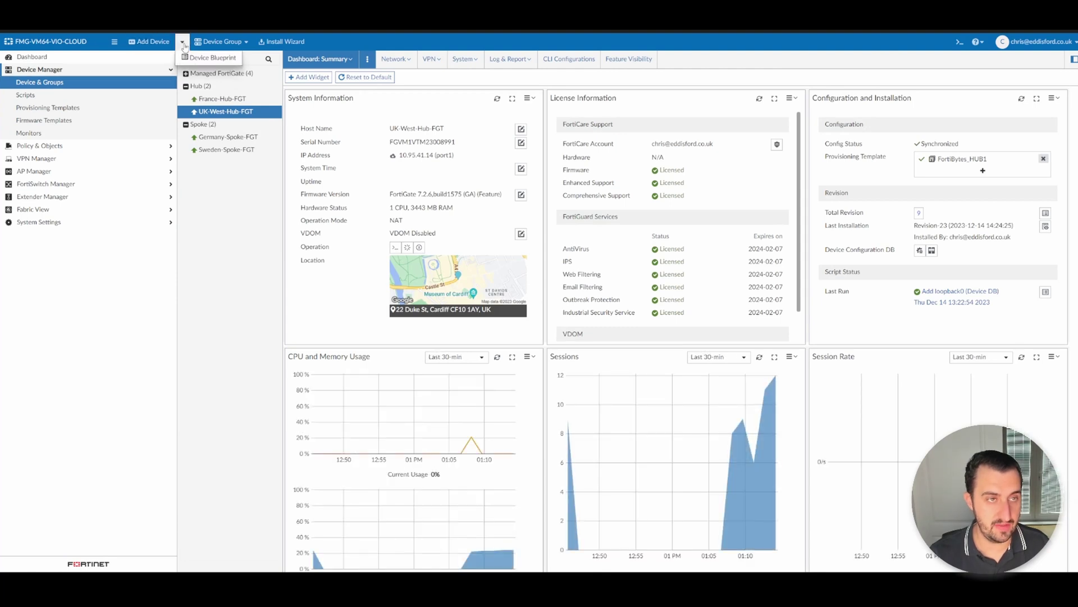
{"action": "left_click", "coordinate": [211, 57]}
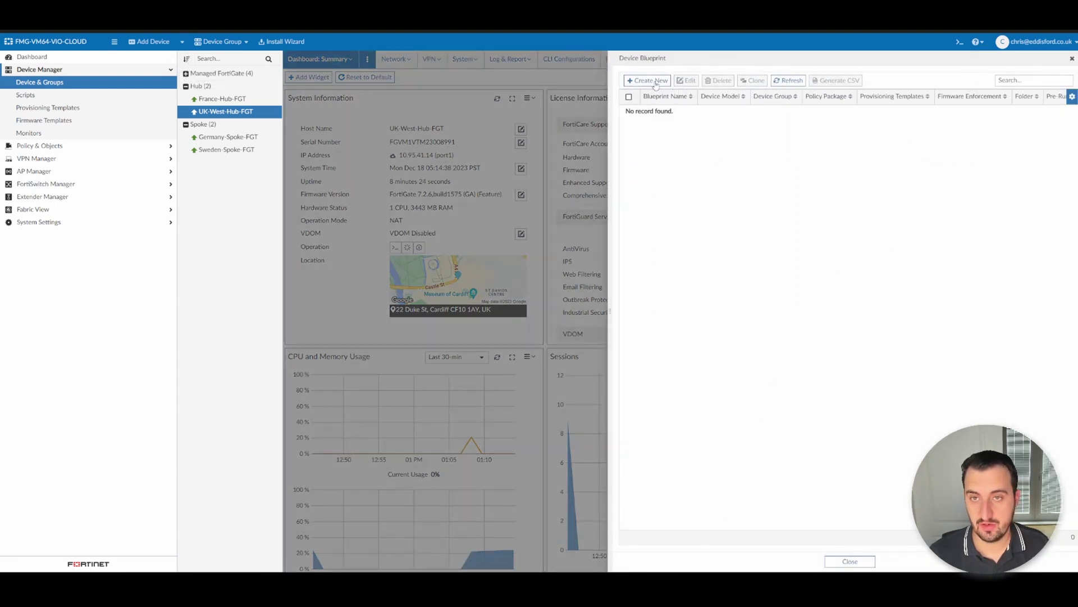
{"action": "left_click", "coordinate": [651, 80]}
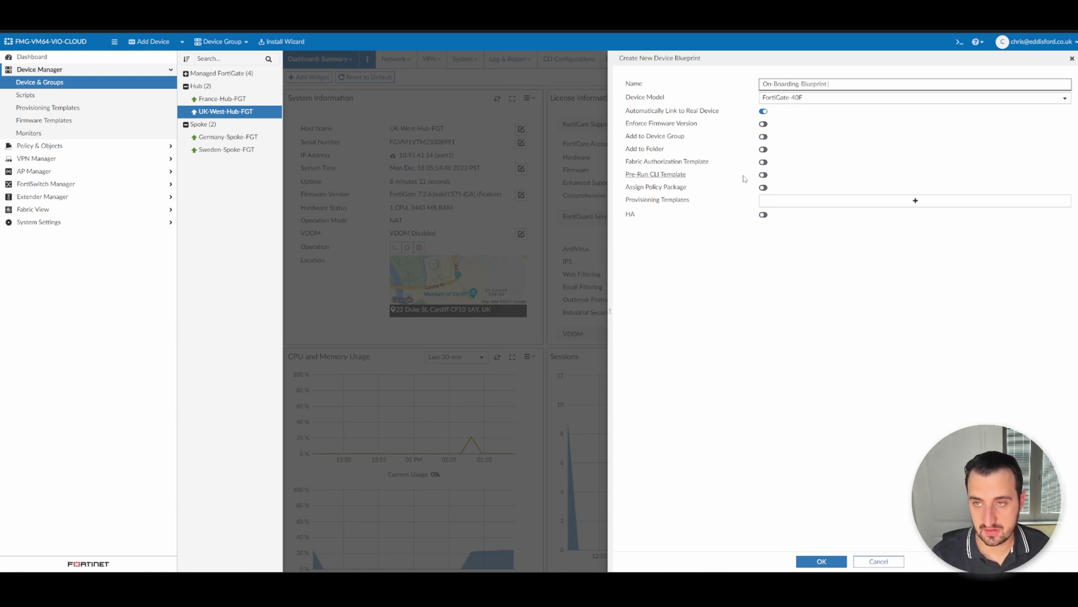
- Set the blueprint model to FortiGate-VM64-Azure and enforce firmware 7.2.6-b1575
{"action": "left_click", "coordinate": [822, 99]}
{"action": "type", "text": "A"}
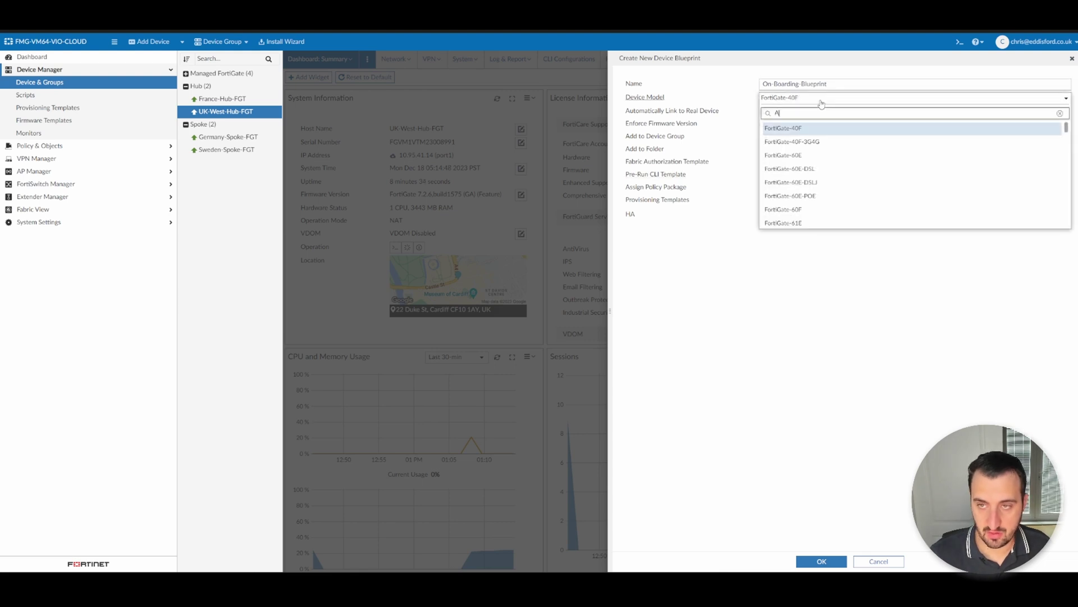
{"action": "type", "text": "zure"}
{"action": "left_click", "coordinate": [812, 129]}
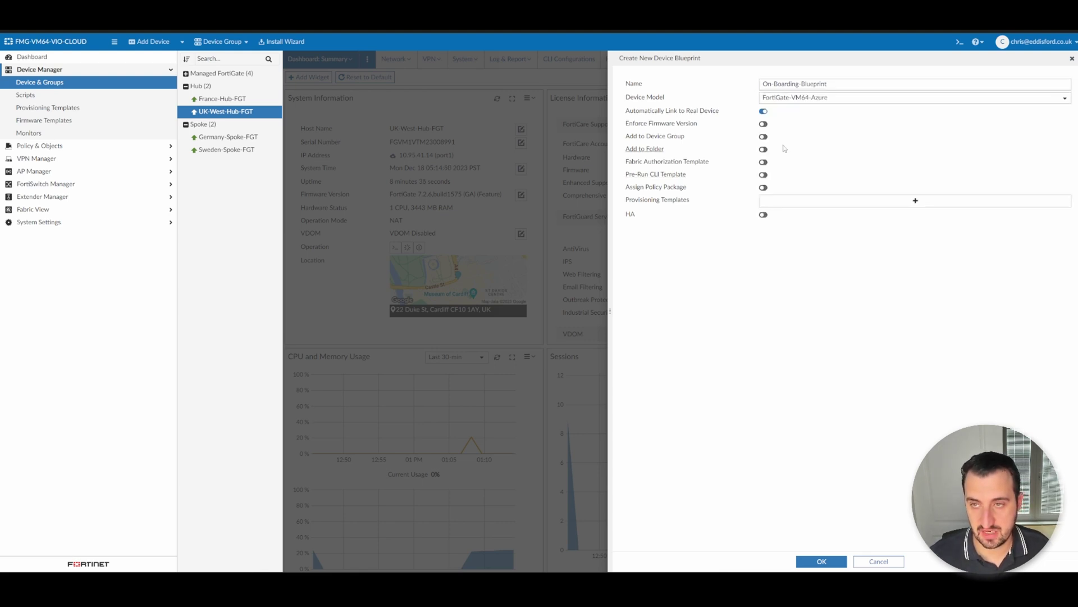
{"action": "left_click", "coordinate": [764, 124]}
{"action": "left_click", "coordinate": [819, 128]}
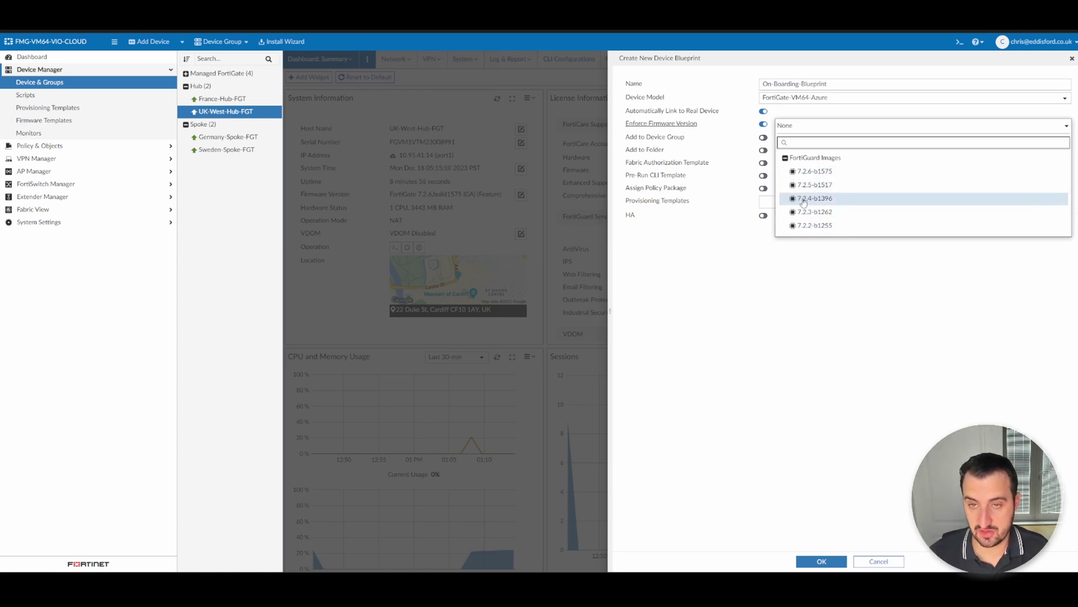
{"action": "left_click", "coordinate": [819, 174]}
- Add devices to the Spoke group, leaving folder and fabric authorization options off
{"action": "left_click", "coordinate": [761, 138]}
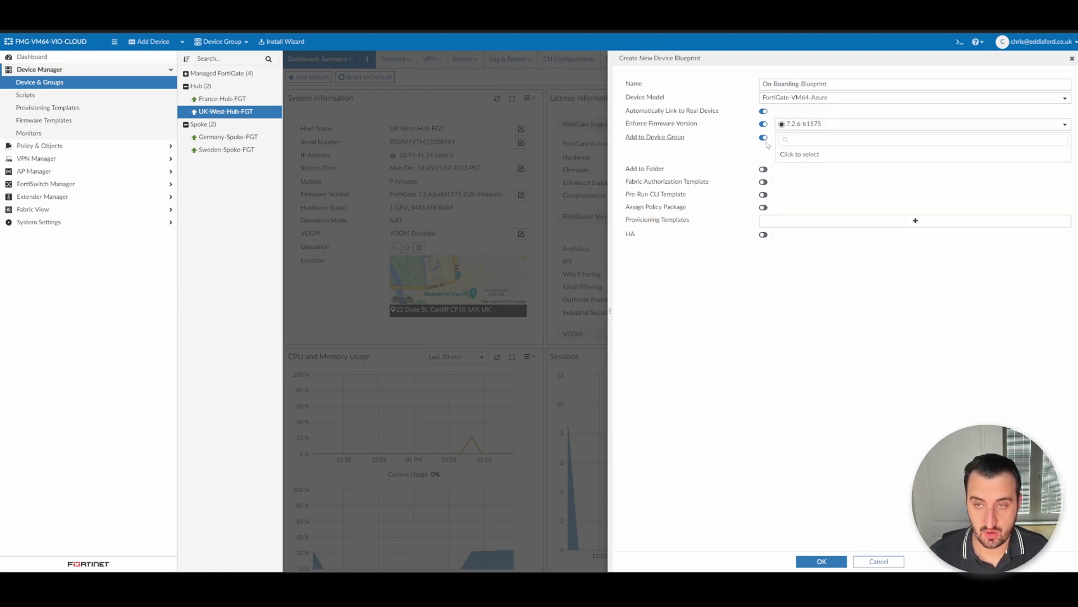
{"action": "left_click", "coordinate": [809, 154]}
{"action": "left_click", "coordinate": [923, 188]}
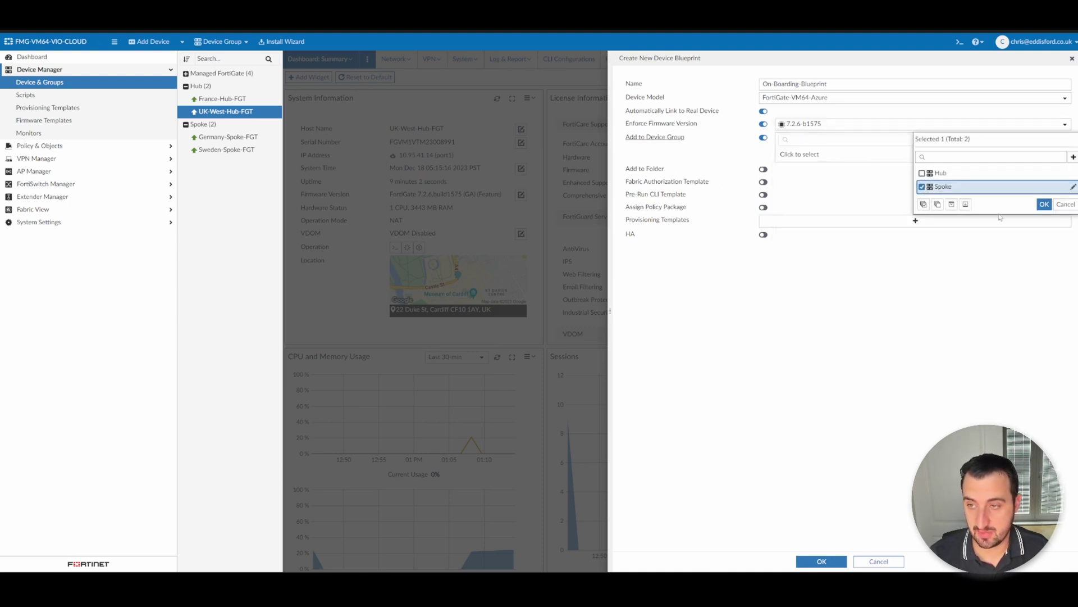
{"action": "left_click", "coordinate": [1044, 205]}
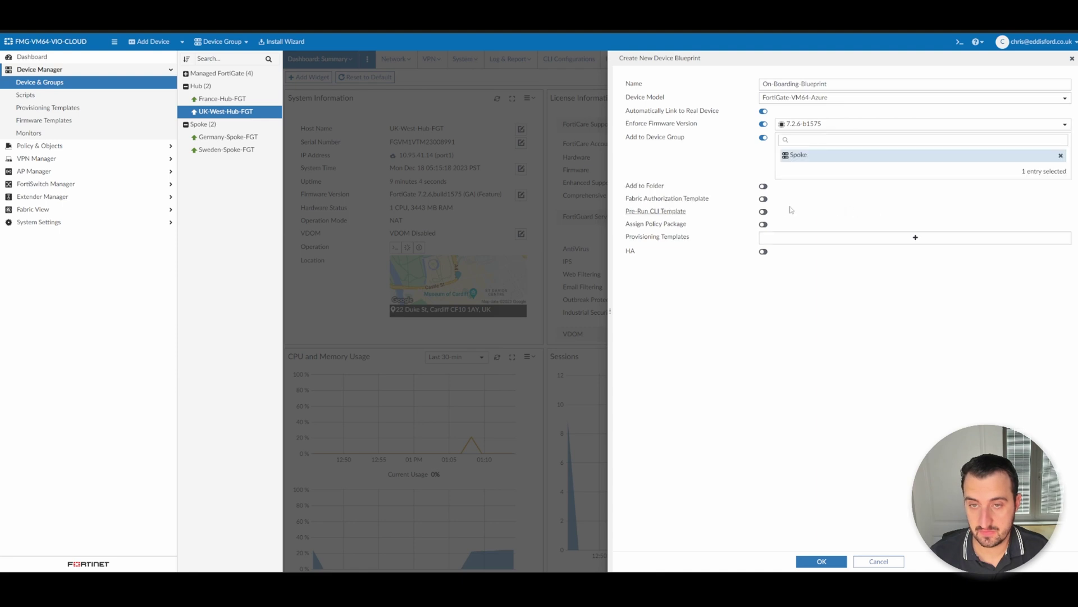
{"action": "left_click", "coordinate": [763, 186]}
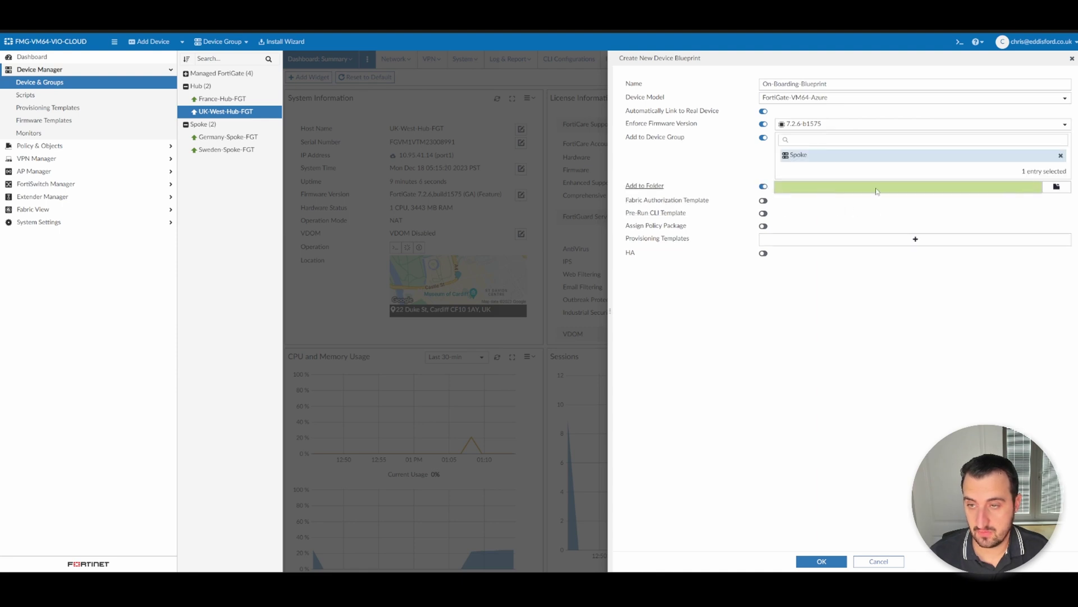
{"action": "left_click", "coordinate": [764, 186]}
{"action": "left_click", "coordinate": [763, 200]}
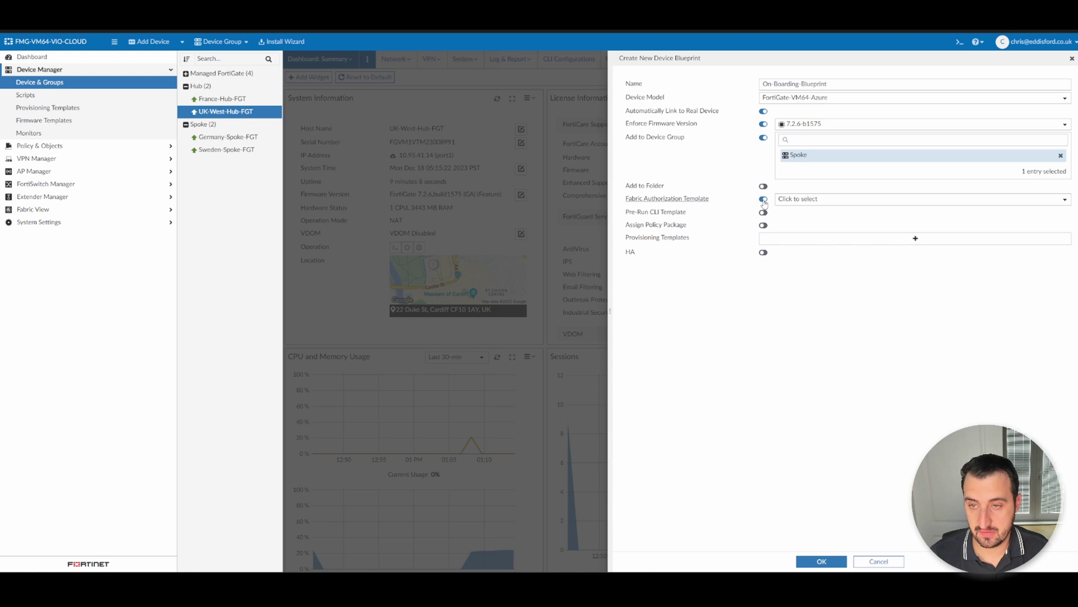
{"action": "left_click", "coordinate": [811, 200]}
{"action": "left_click", "coordinate": [811, 201]}
{"action": "left_click", "coordinate": [763, 200]}
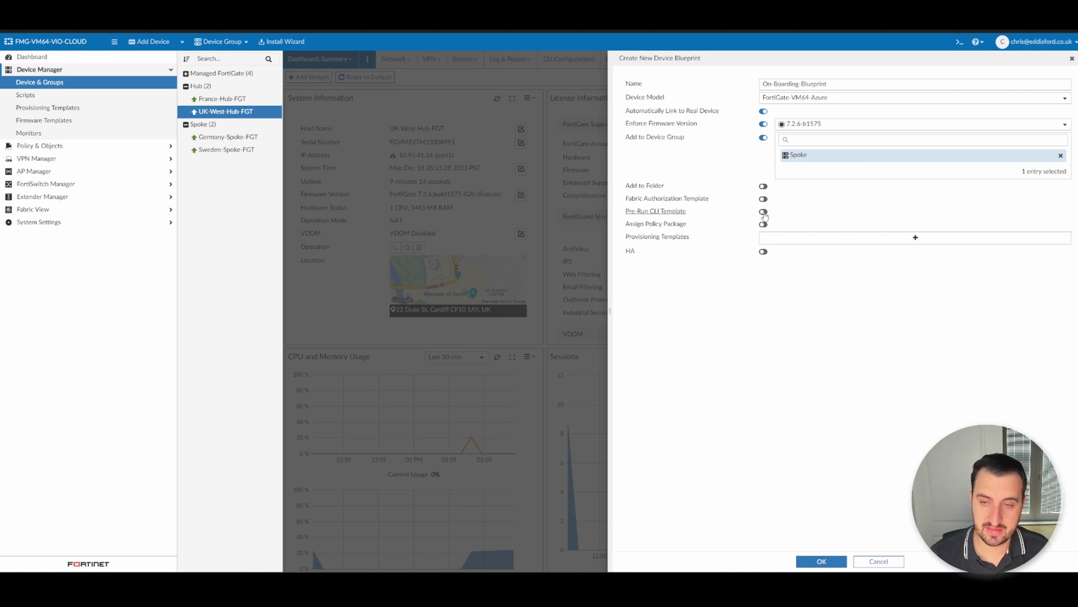
- Assign the Spoke policy package and begin provisioning template assignment
{"action": "left_click", "coordinate": [764, 224]}
{"action": "left_click", "coordinate": [821, 226]}
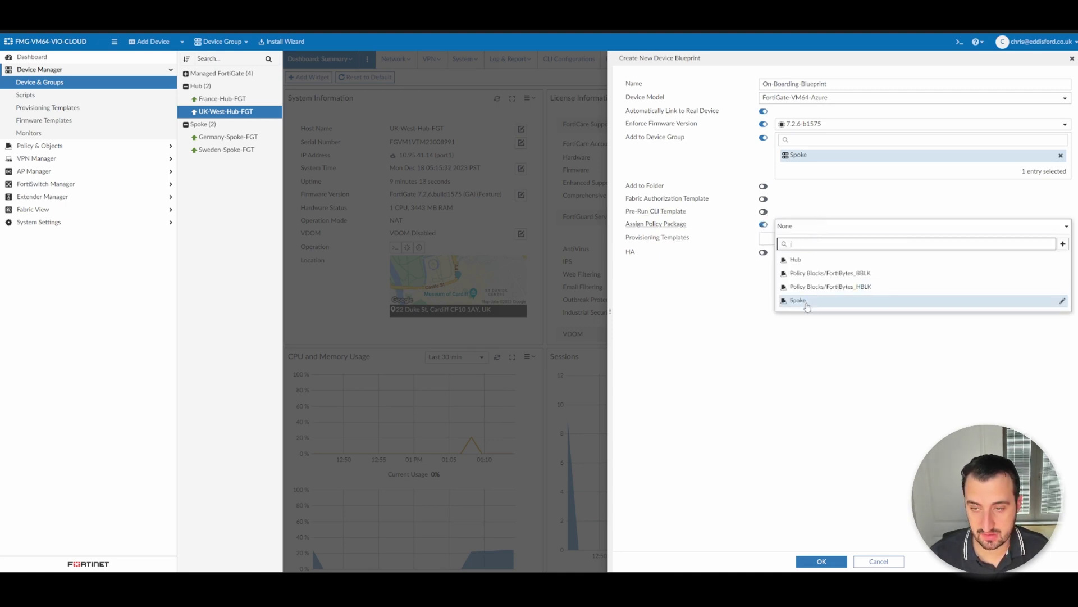
{"action": "left_click", "coordinate": [799, 301]}
{"action": "left_click", "coordinate": [844, 240]}
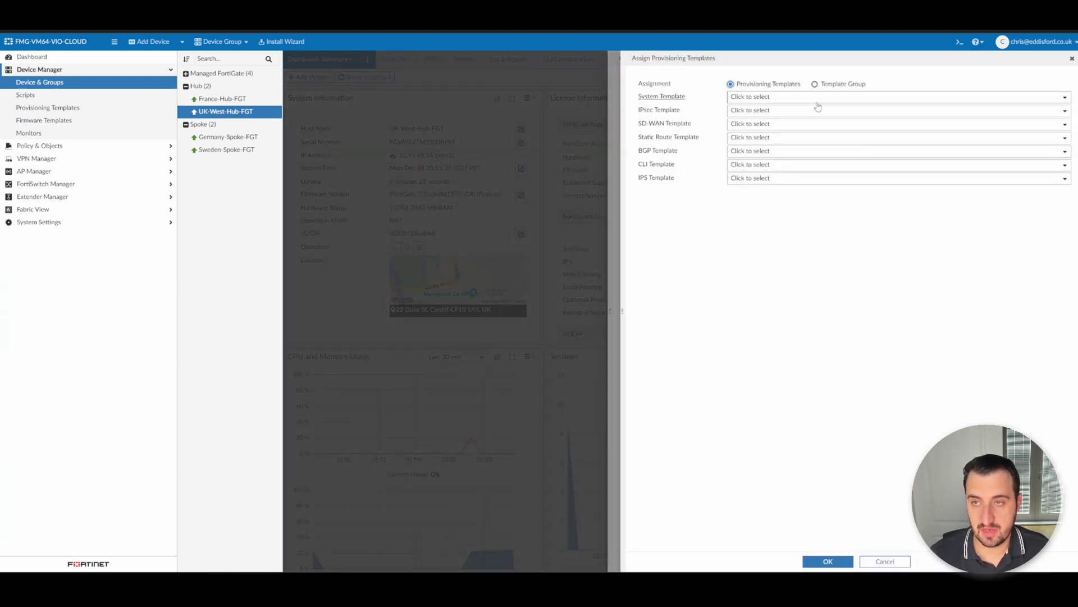
- Assign the FortiBytes_BRANCH template group and save On-Boarding-Blueprint
{"action": "left_click", "coordinate": [815, 85]}
{"action": "left_click", "coordinate": [787, 99]}
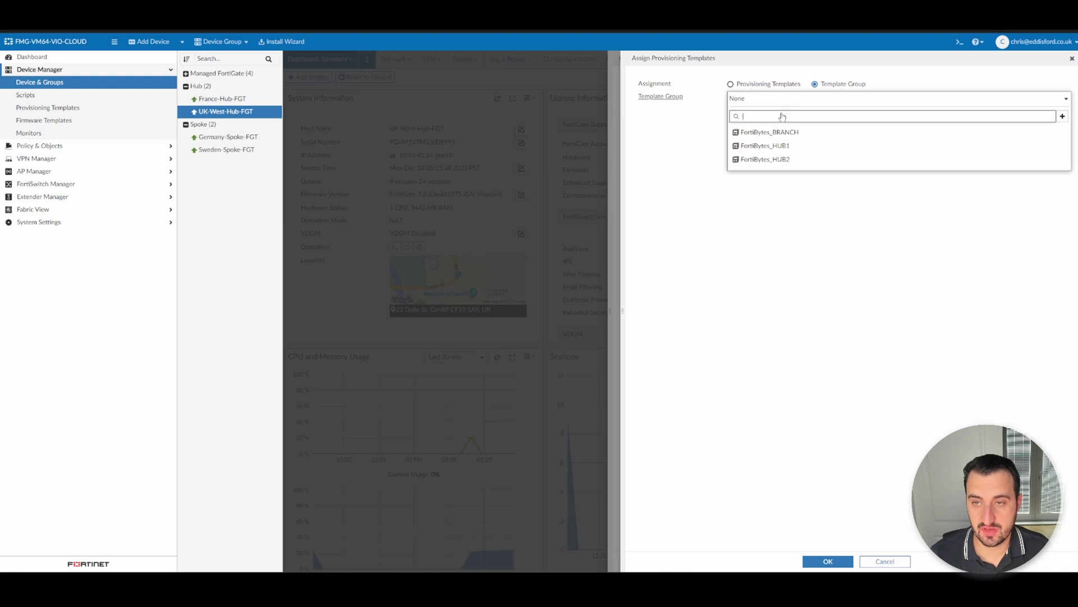
{"action": "left_click", "coordinate": [779, 133]}
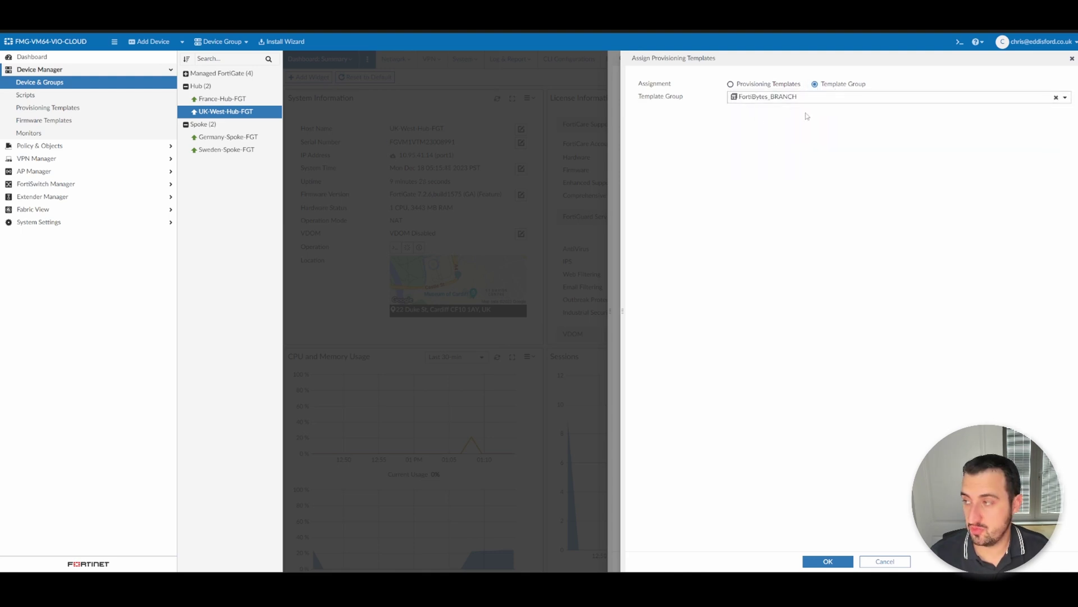
{"action": "left_click", "coordinate": [835, 562]}
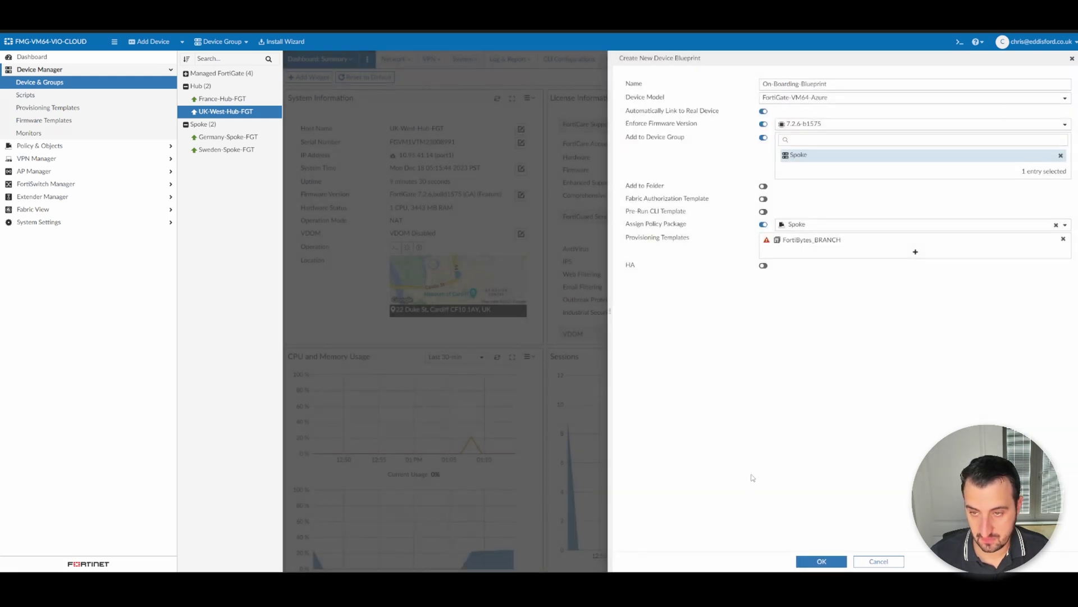
{"action": "mouse_move", "coordinate": [767, 244]}
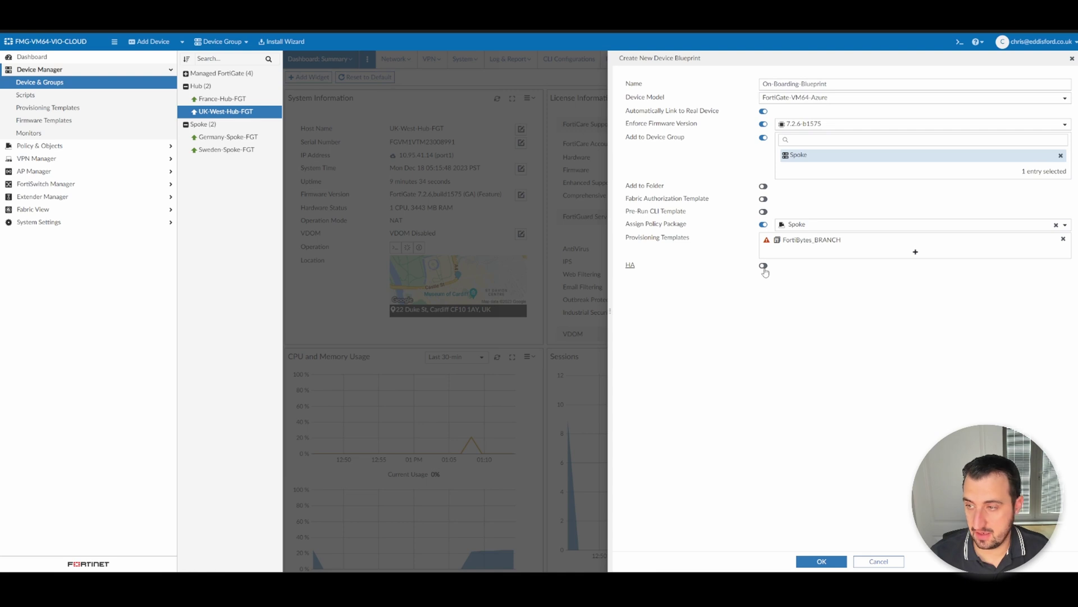
{"action": "left_click", "coordinate": [823, 562]}
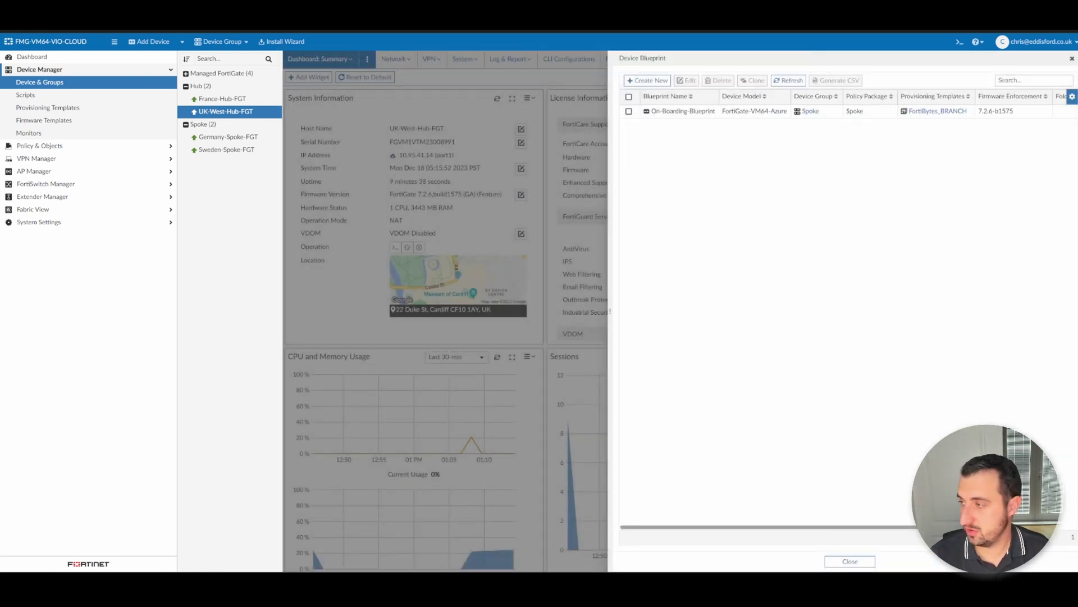
- Generate an import CSV from On-Boarding-Blueprint via Import Model Devices from CSV File
{"action": "left_click", "coordinate": [1072, 58]}
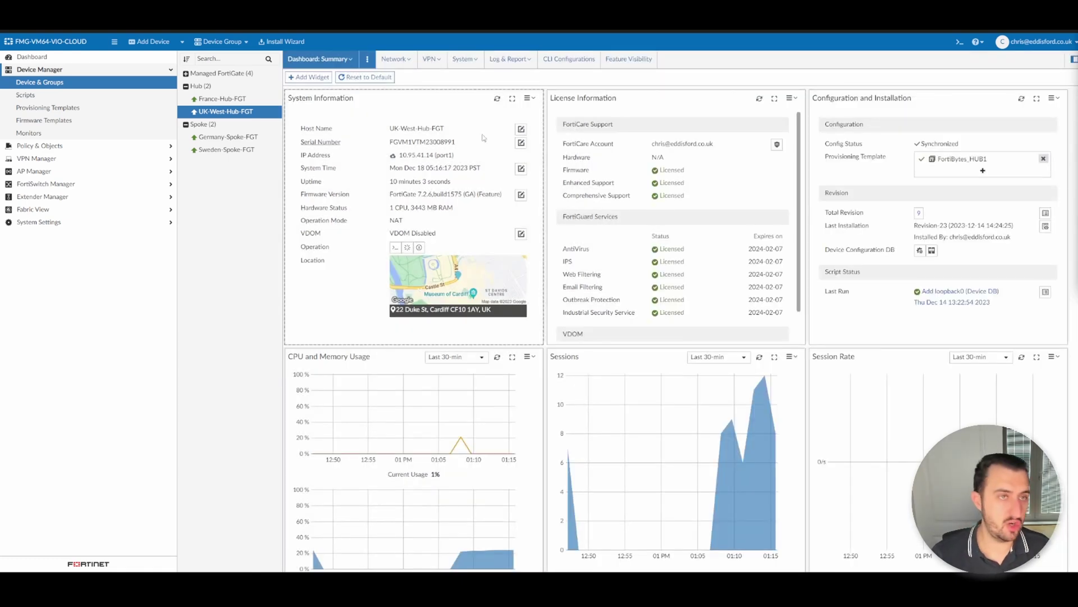
{"action": "left_click", "coordinate": [170, 45]}
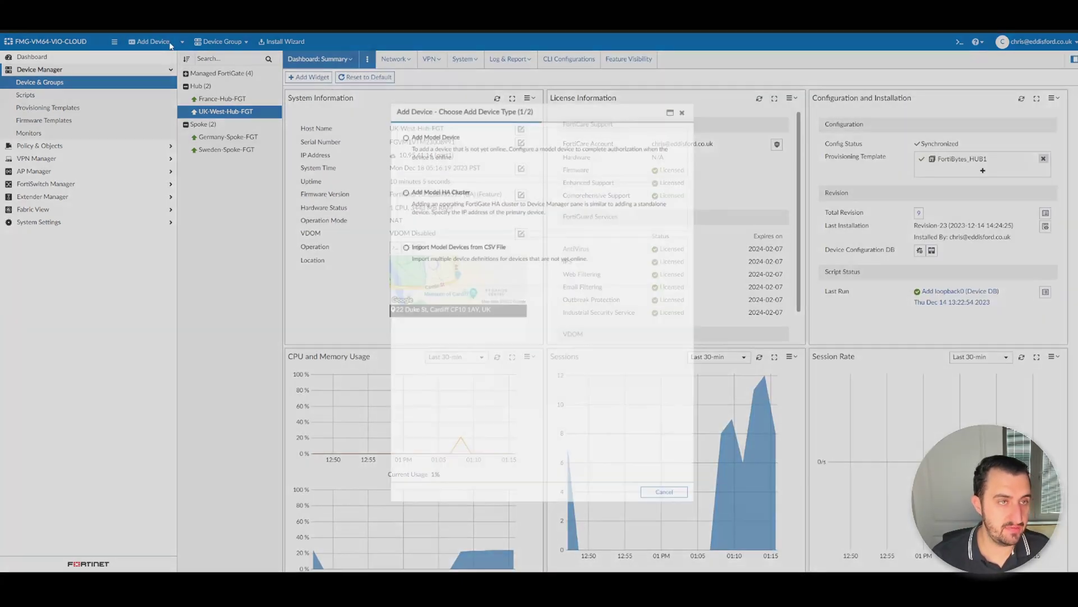
{"action": "left_click", "coordinate": [406, 254]}
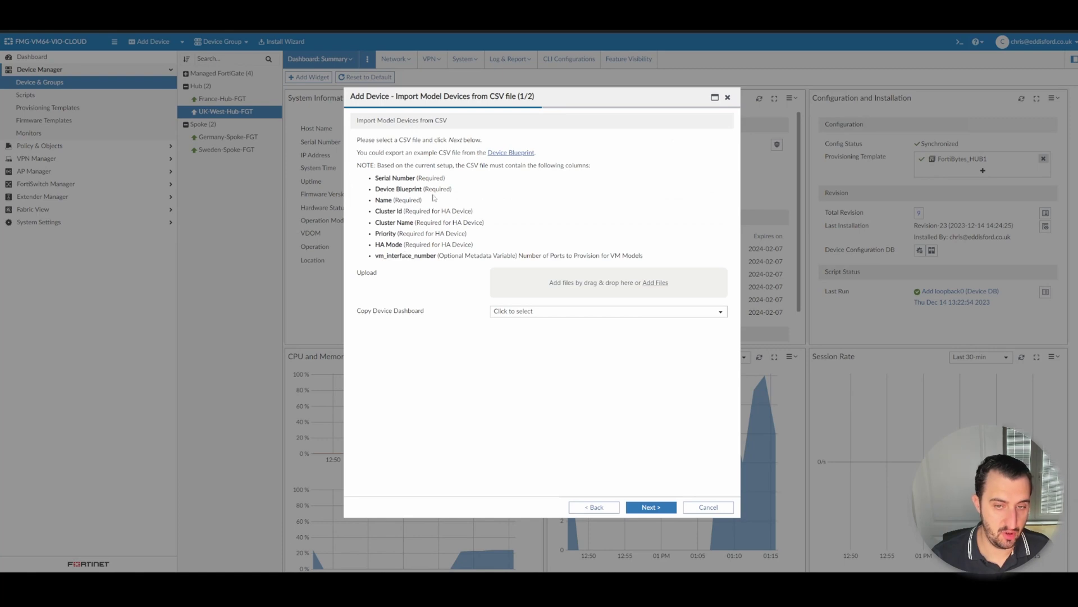
{"action": "left_click", "coordinate": [511, 153]}
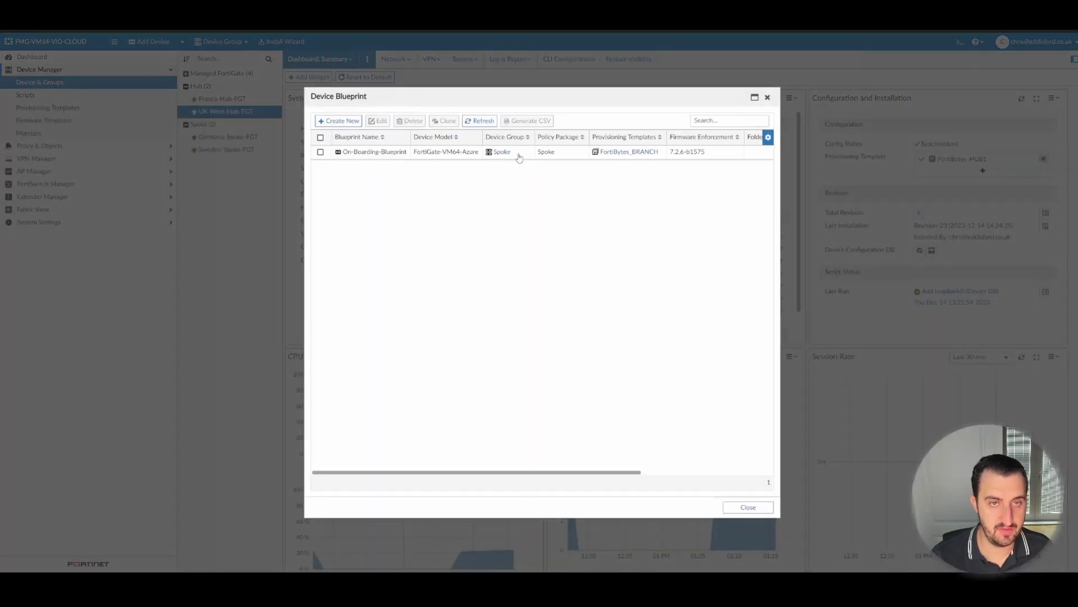
{"action": "left_click", "coordinate": [321, 153]}
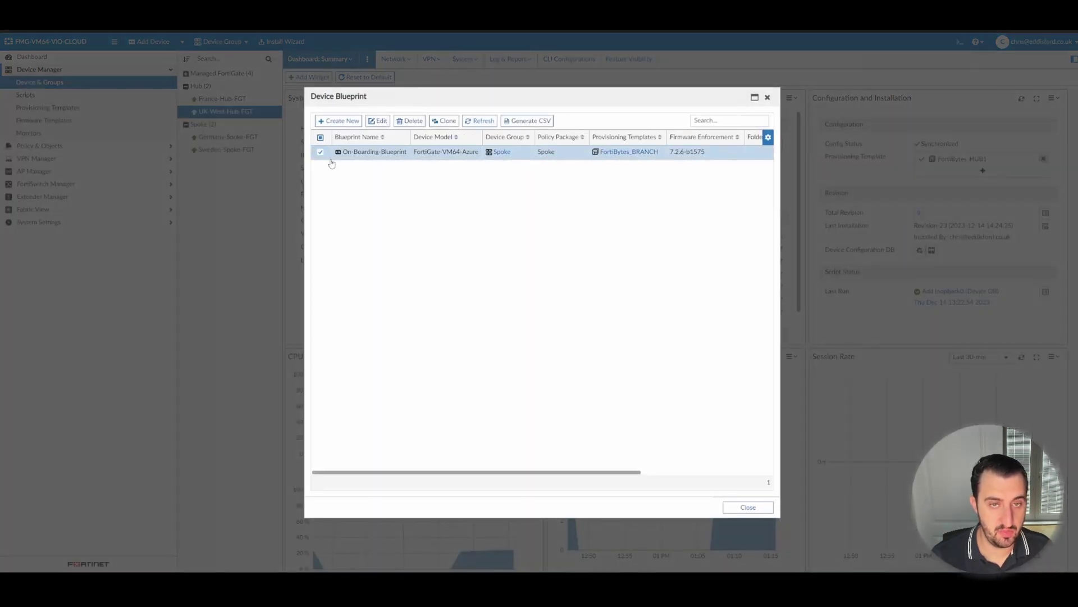
{"action": "left_click", "coordinate": [538, 123]}
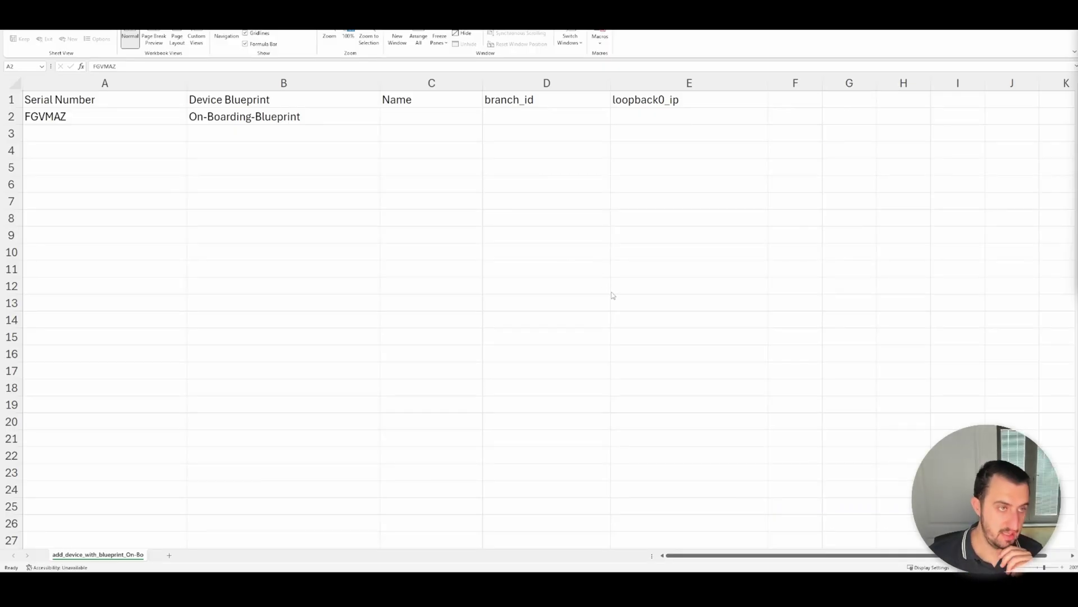
{"action": "left_click", "coordinate": [81, 116]}
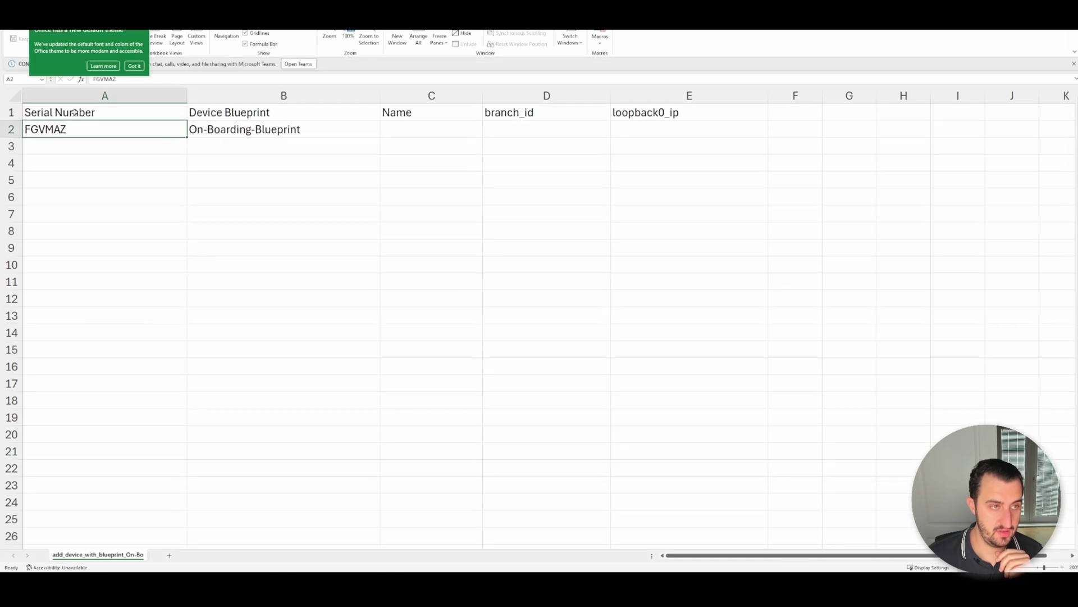
{"action": "left_click", "coordinate": [134, 67]}
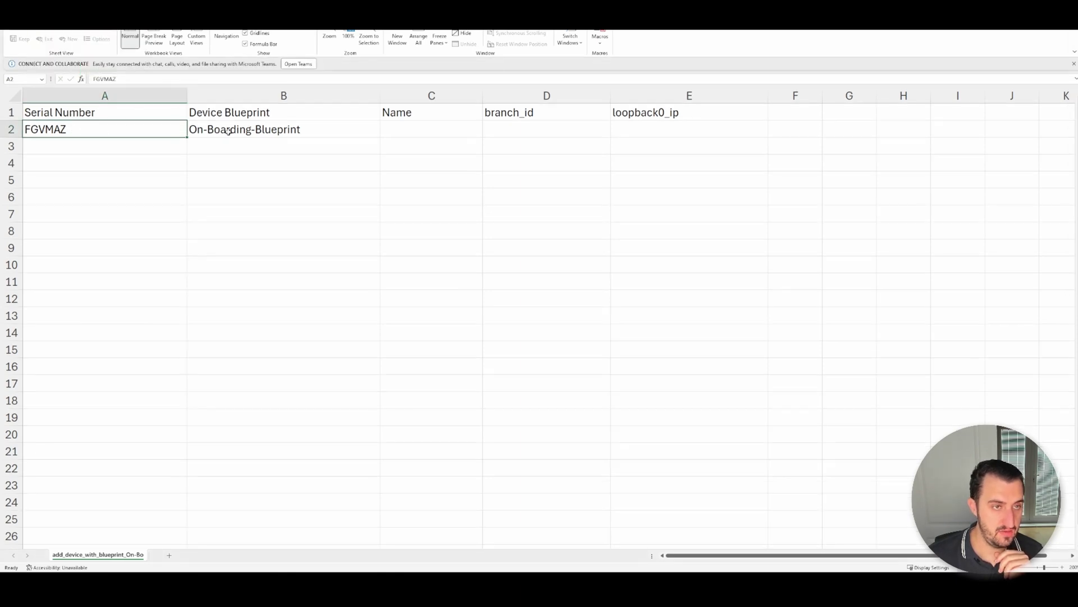
{"action": "left_click", "coordinate": [233, 133]}
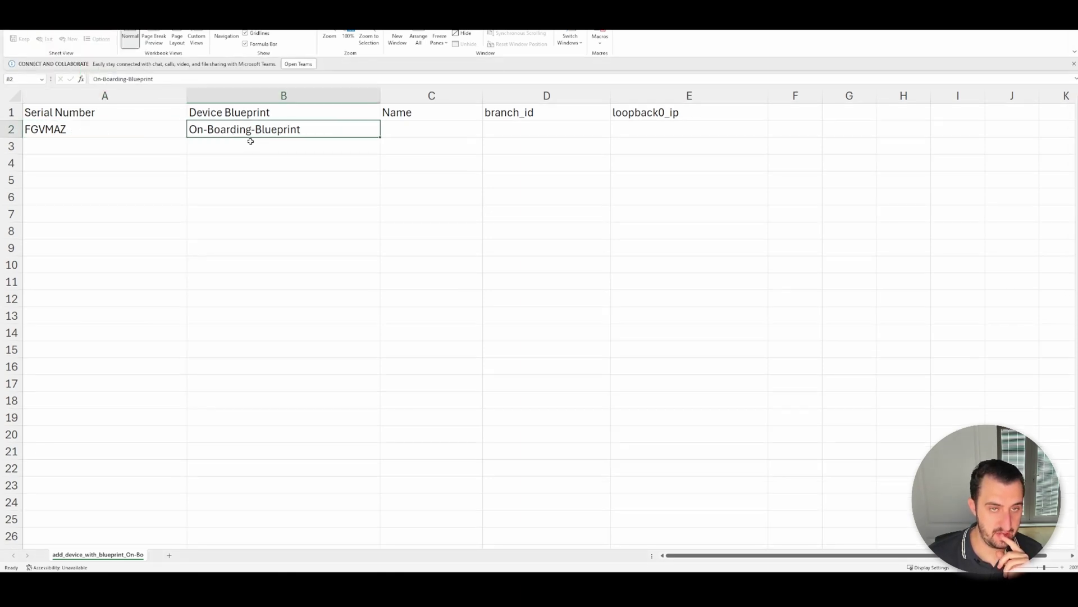
{"action": "left_click", "coordinate": [416, 128]}
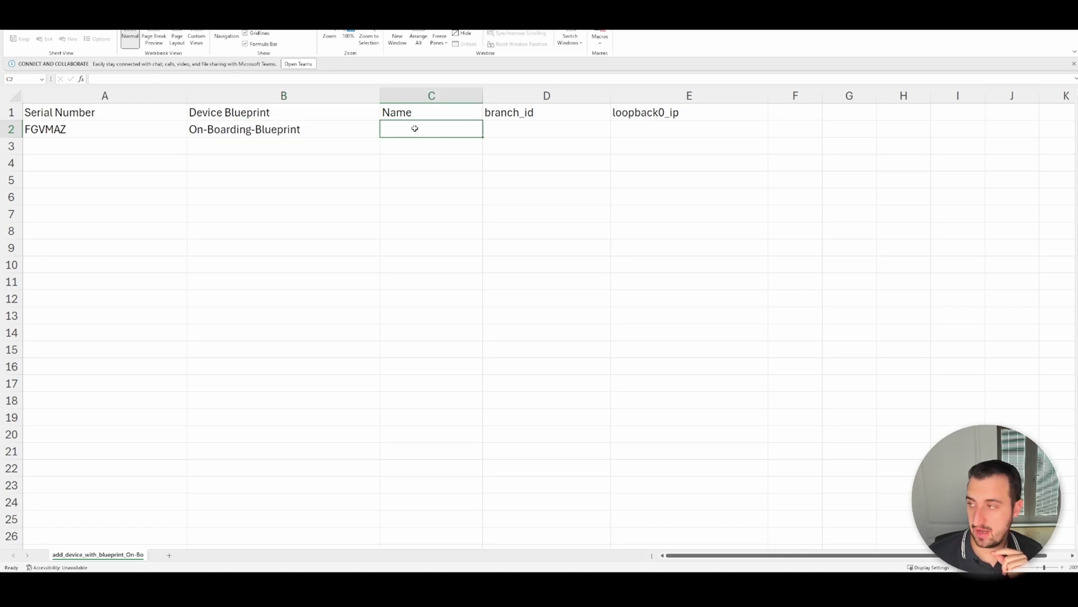
{"action": "left_click", "coordinate": [513, 133]}
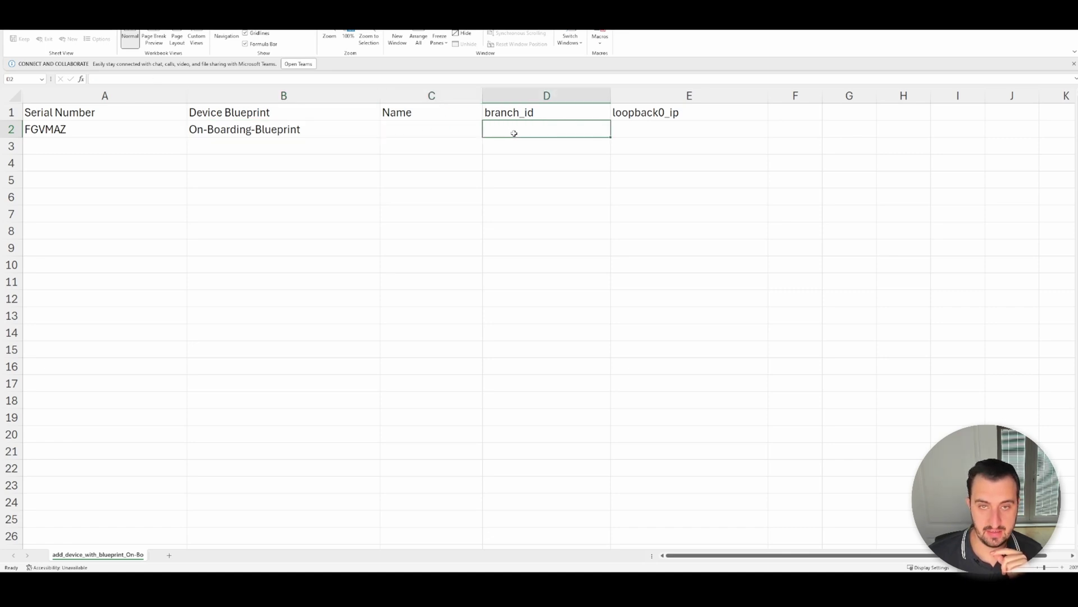
{"action": "left_click", "coordinate": [669, 141]}
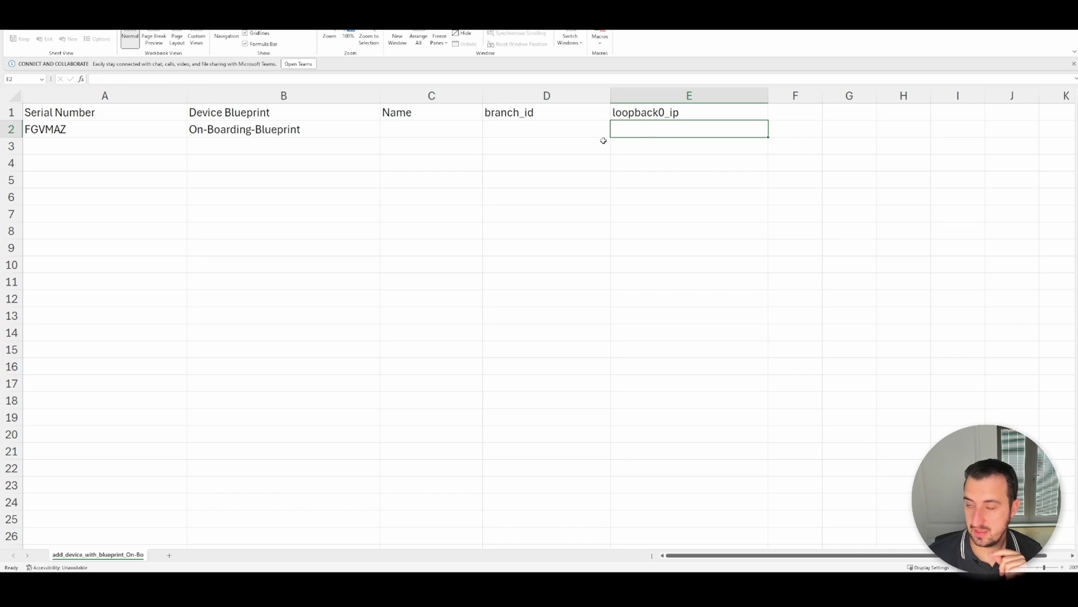
{"action": "left_click", "coordinate": [536, 111]}
{"action": "key", "text": "ctrl+shift+Down"}
{"action": "key", "text": "shift+Right"}
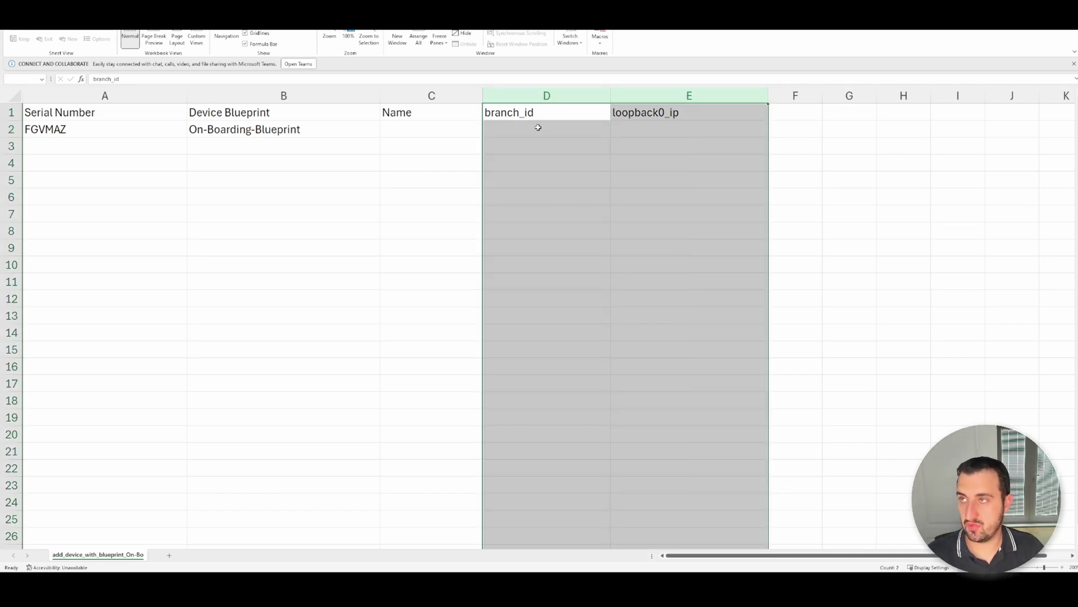
{"action": "left_click", "coordinate": [542, 155]}
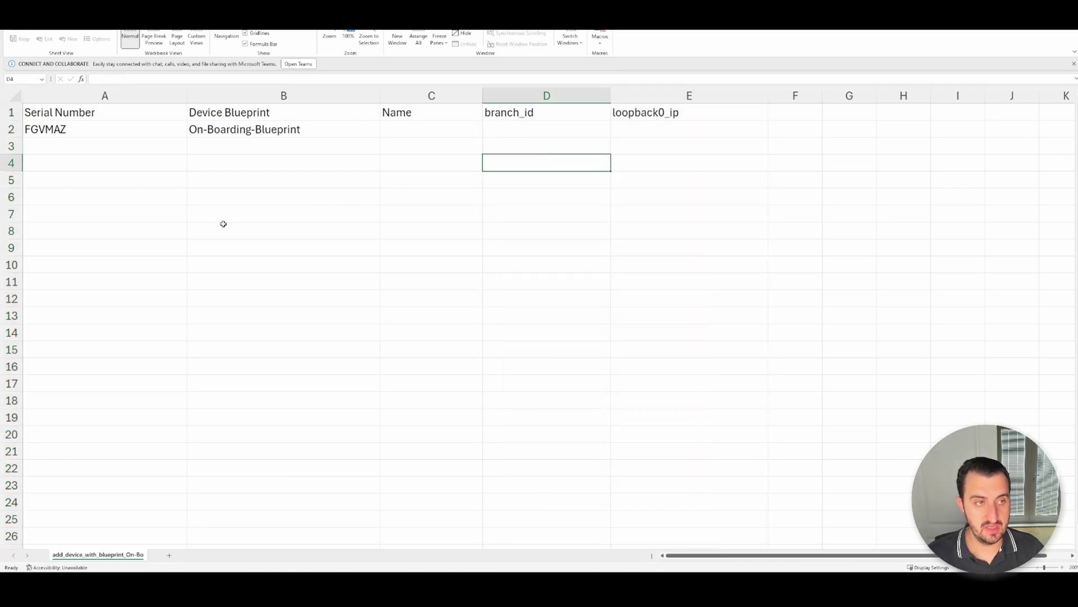
{"action": "left_click", "coordinate": [66, 148]}
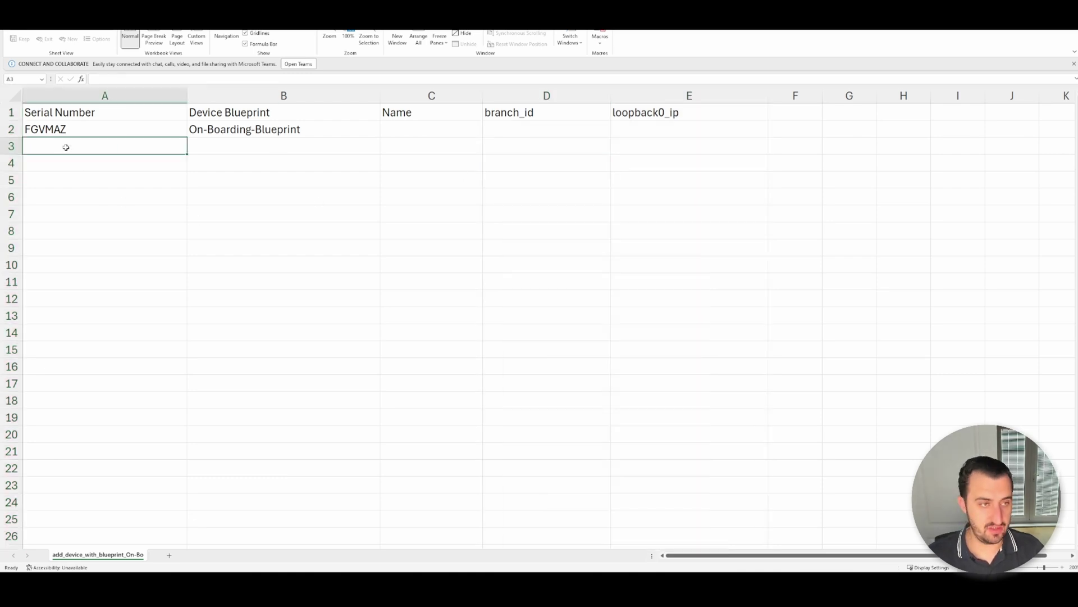
{"action": "key", "text": "Up"}
{"action": "key", "text": "shift+Down"}
{"action": "key", "text": "shift+Down"}
{"action": "key", "text": "shift+Down"}
{"action": "key", "text": "shift+Down"}
{"action": "key", "text": "shift+Down"}
{"action": "key", "text": "shift+Down"}
{"action": "key", "text": "shift+Down"}
{"action": "key", "text": "shift+Down"}
{"action": "key", "text": "shift+Down"}
{"action": "key", "text": "shift+Down"}
{"action": "key", "text": "shift+Down"}
{"action": "key", "text": "shift+Down"}
{"action": "key", "text": "shift+Down"}
{"action": "key", "text": "shift+Down"}
{"action": "key", "text": "shift+Down"}
{"action": "key", "text": "shift+Down"}
{"action": "key", "text": "shift+Down"}
{"action": "key", "text": "shift+Down"}
{"action": "key", "text": "shift+Down"}
{"action": "key", "text": "shift+Down"}
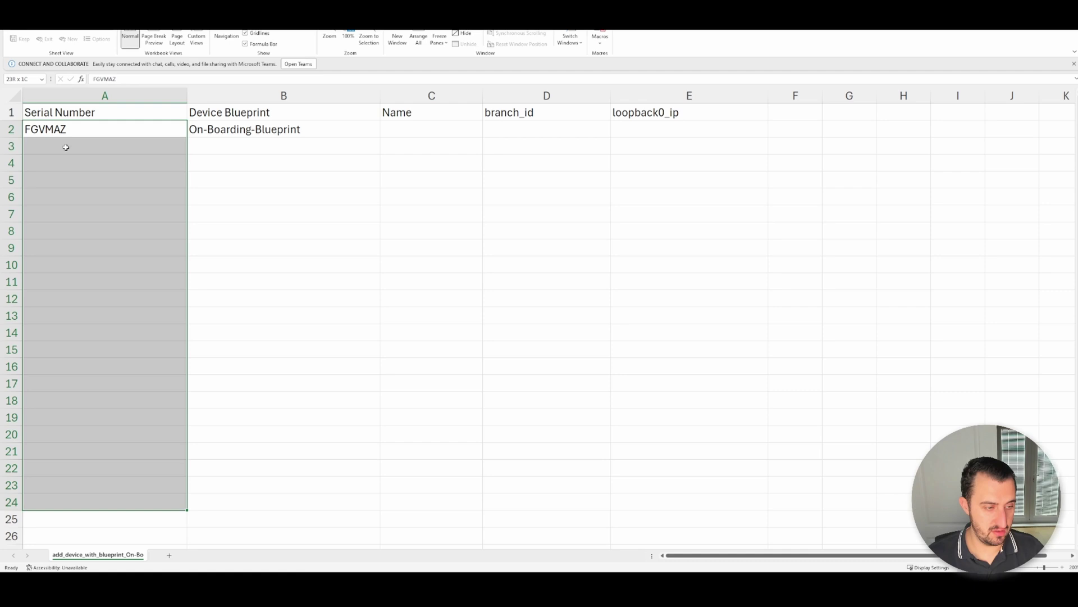
{"action": "key", "text": "shift+Up"}
{"action": "key", "text": "shift+Up"}
{"action": "key", "text": "shift+Up"}
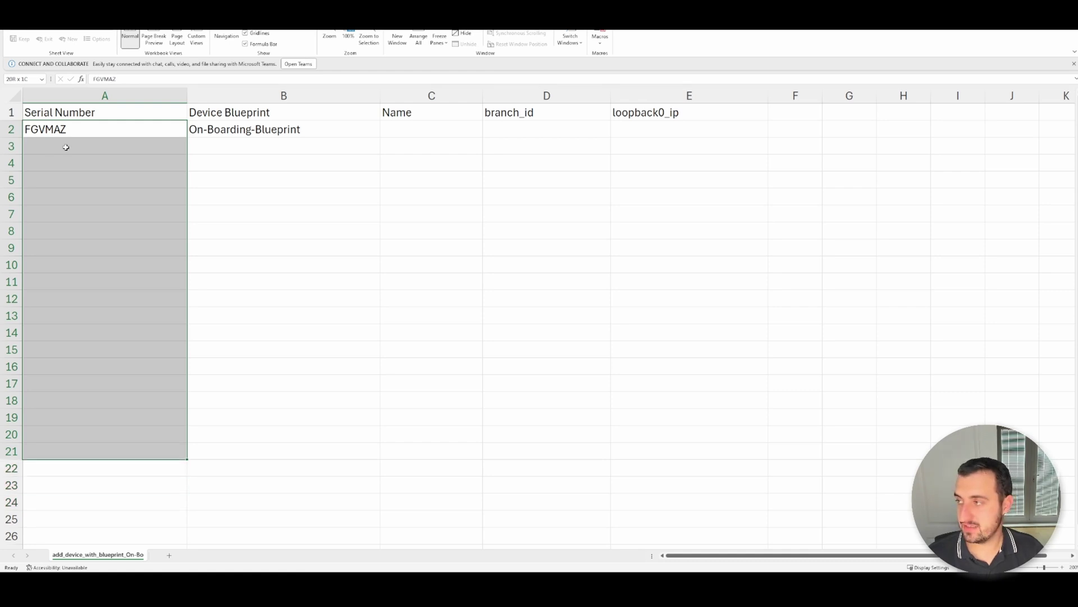
{"action": "key", "text": "shift+Right"}
{"action": "key", "text": "shift+Right"}
{"action": "key", "text": "shift+Right"}
{"action": "key", "text": "shift+Right"}
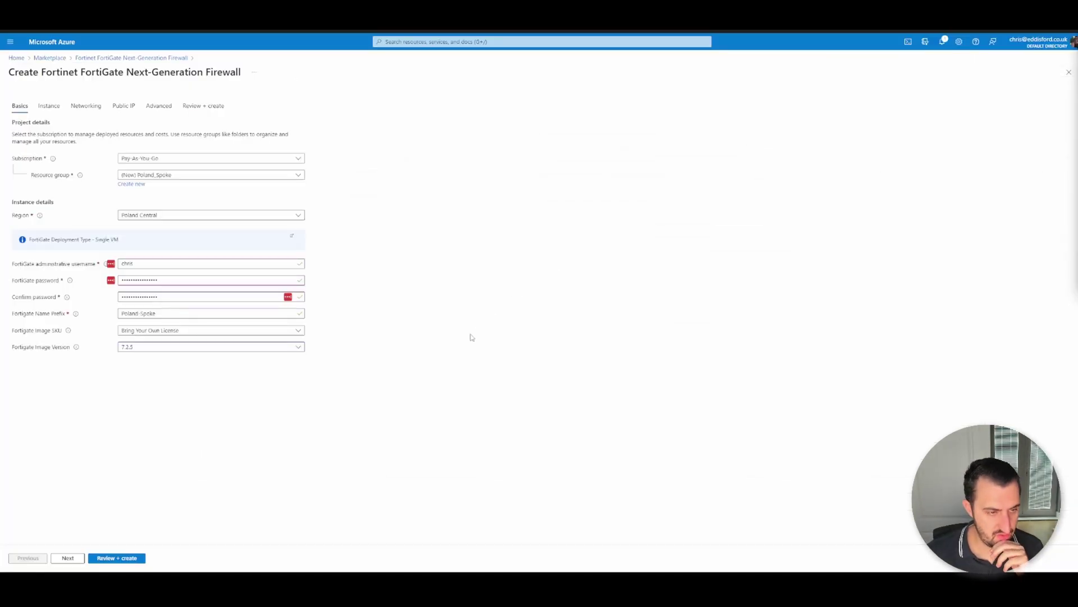
- Leave the Fortigate Image Version set to 7.2.5
{"action": "left_click", "coordinate": [140, 348]}
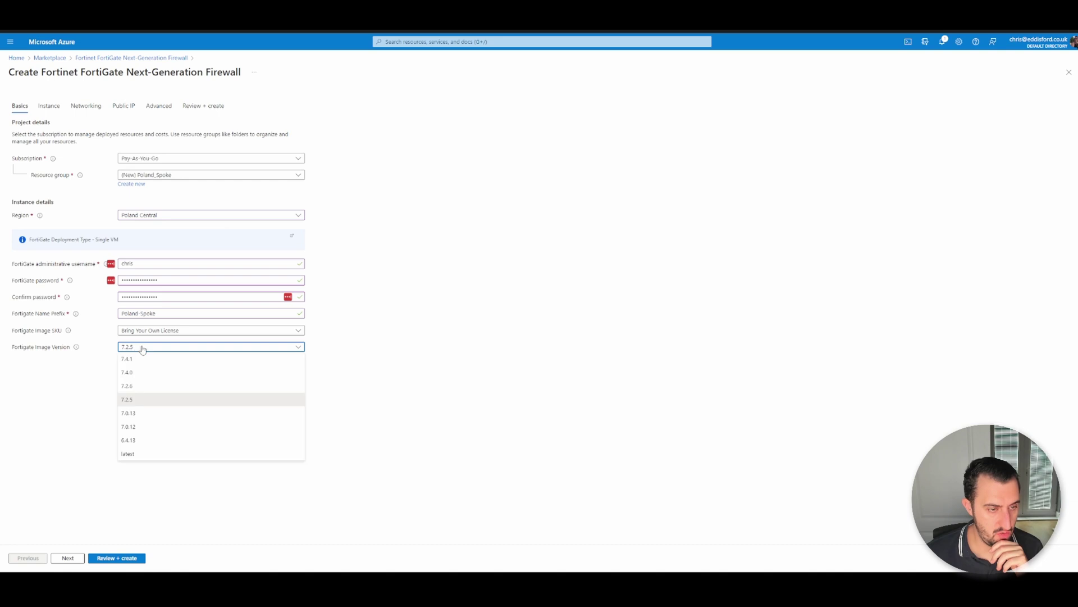
{"action": "left_click", "coordinate": [128, 401]}
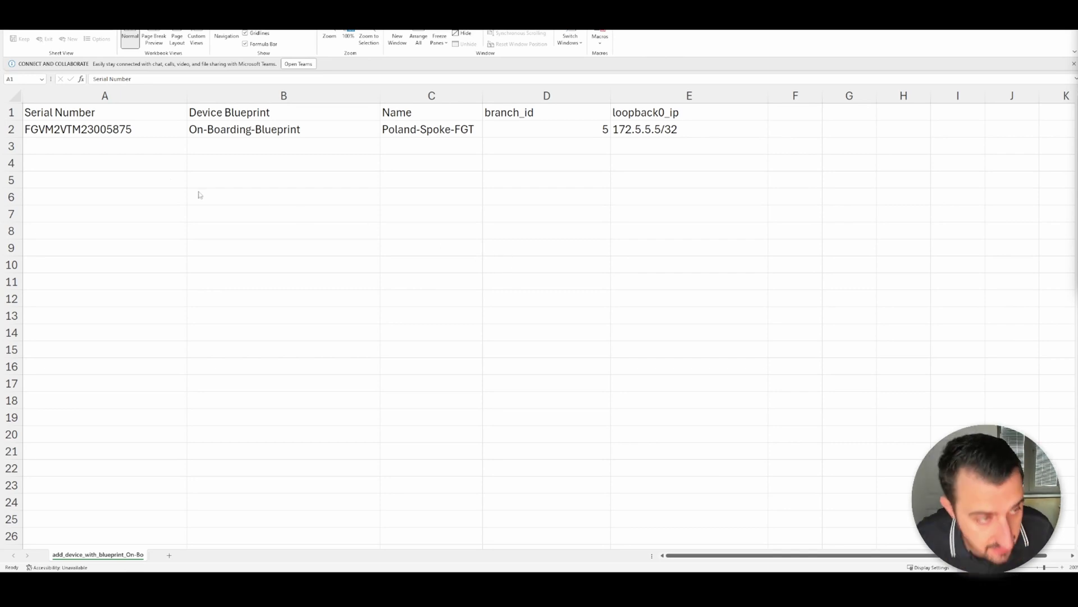
- Verify row 2: On-Boarding-Blueprint, Poland-Spoke-FGT, branch_id 5, loopback0_ip 172.5.5.5/32
{"action": "left_click", "coordinate": [121, 141]}
{"action": "left_click", "coordinate": [251, 136]}
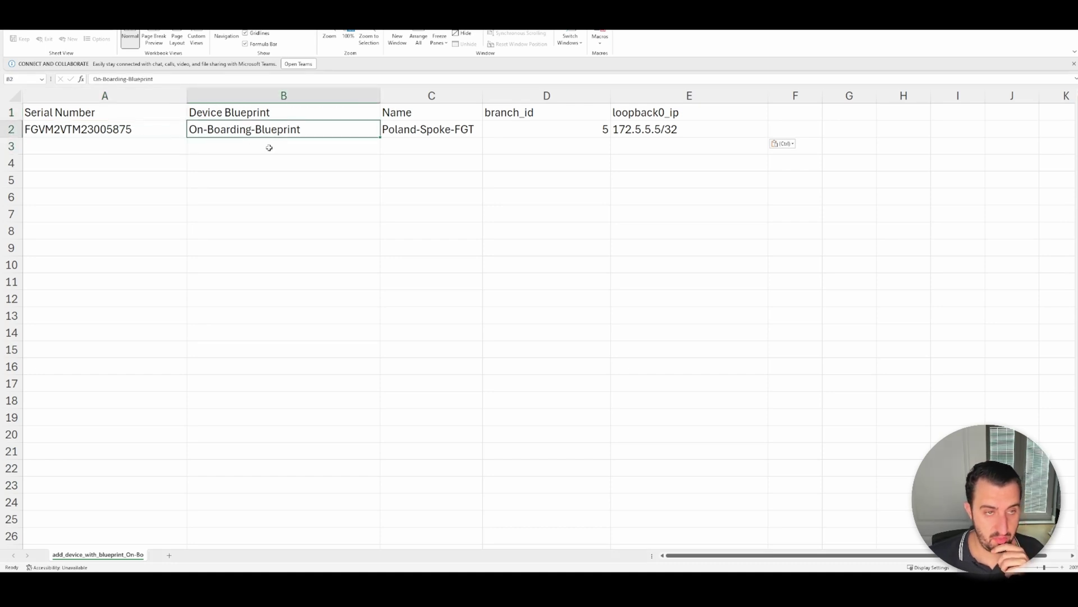
{"action": "left_click", "coordinate": [405, 132]}
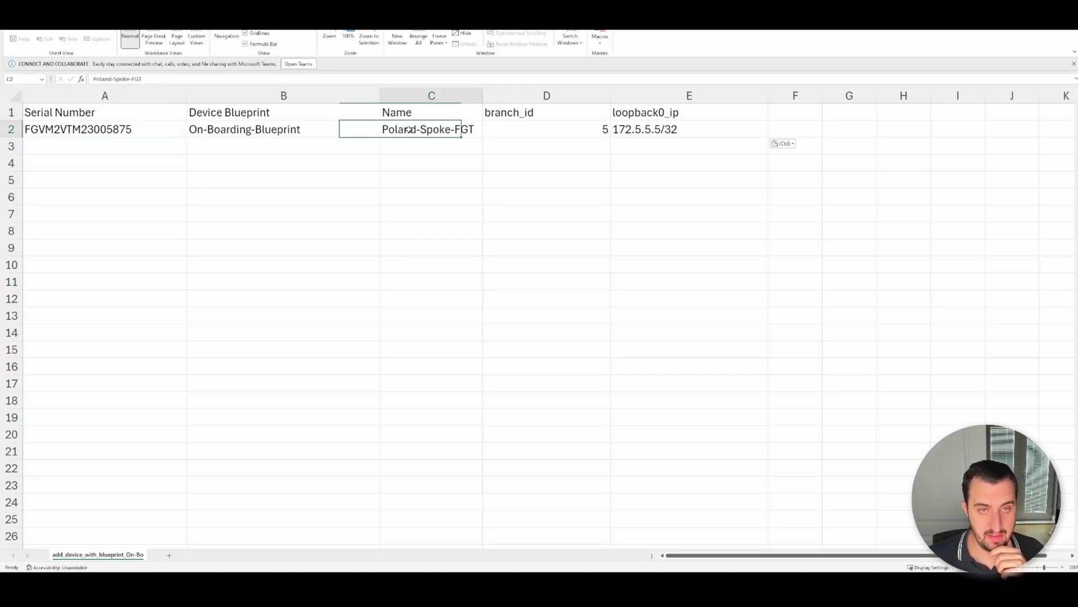
{"action": "left_click", "coordinate": [552, 139]}
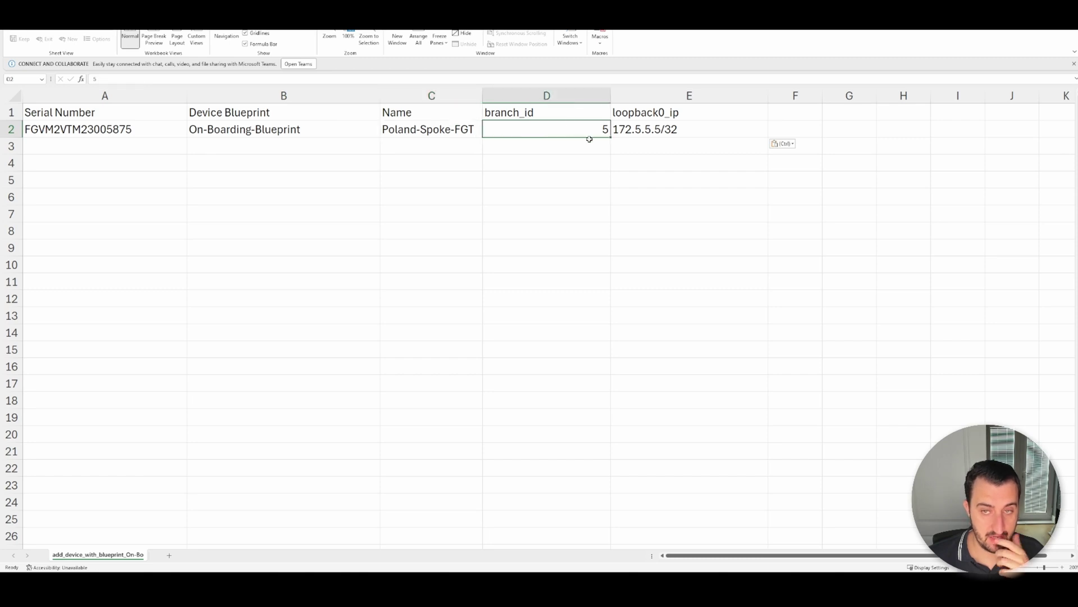
{"action": "left_click", "coordinate": [654, 134]}
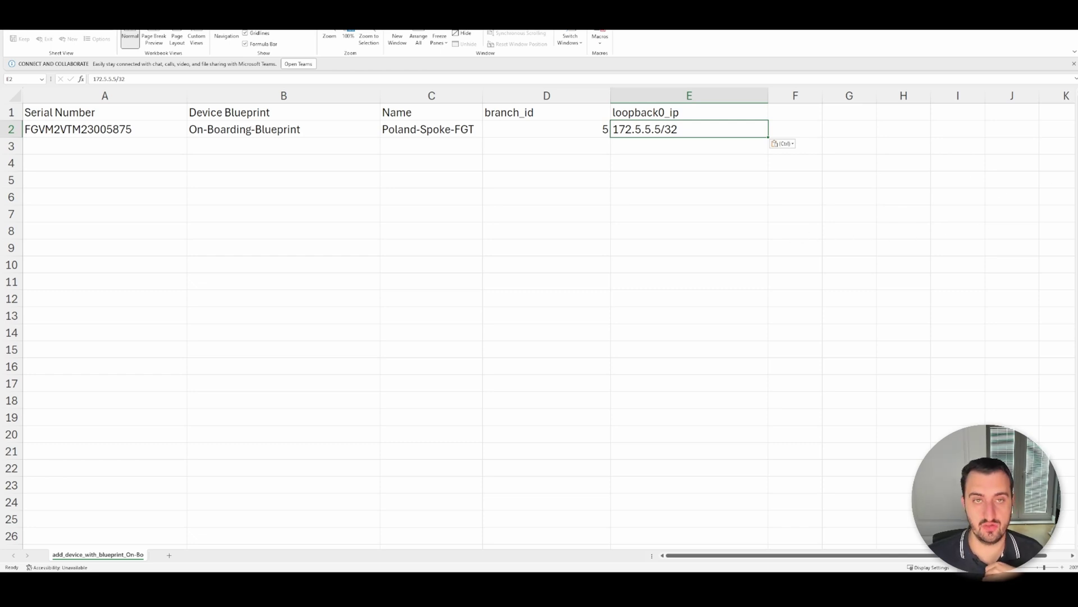
- Upload the filled CSV via Import Model Devices from CSV File to add Poland-Spoke-FGT
{"action": "key", "text": "alt+Tab"}
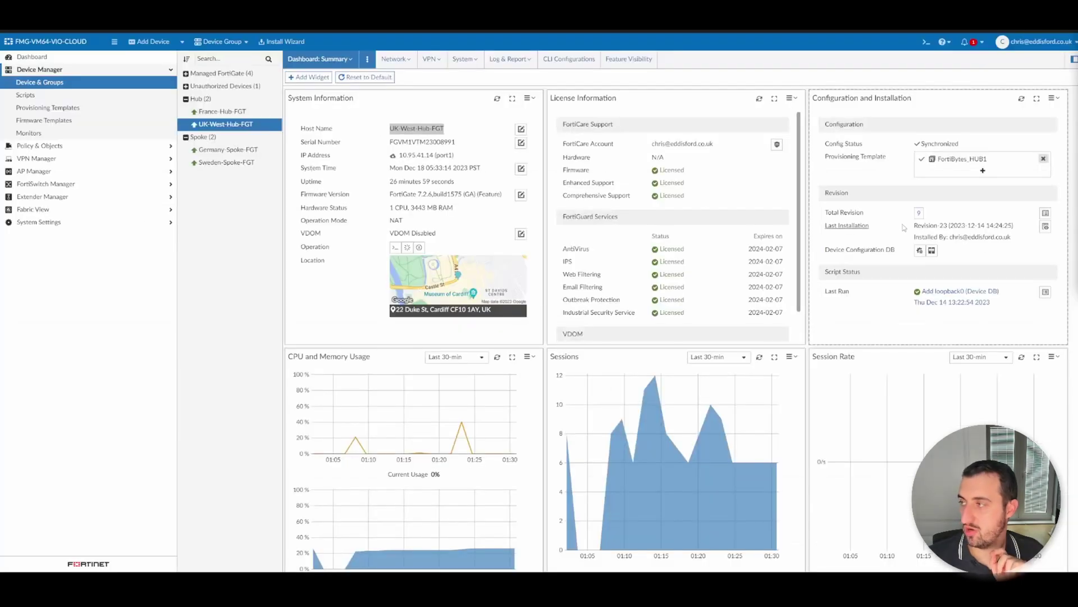
{"action": "left_click", "coordinate": [151, 42]}
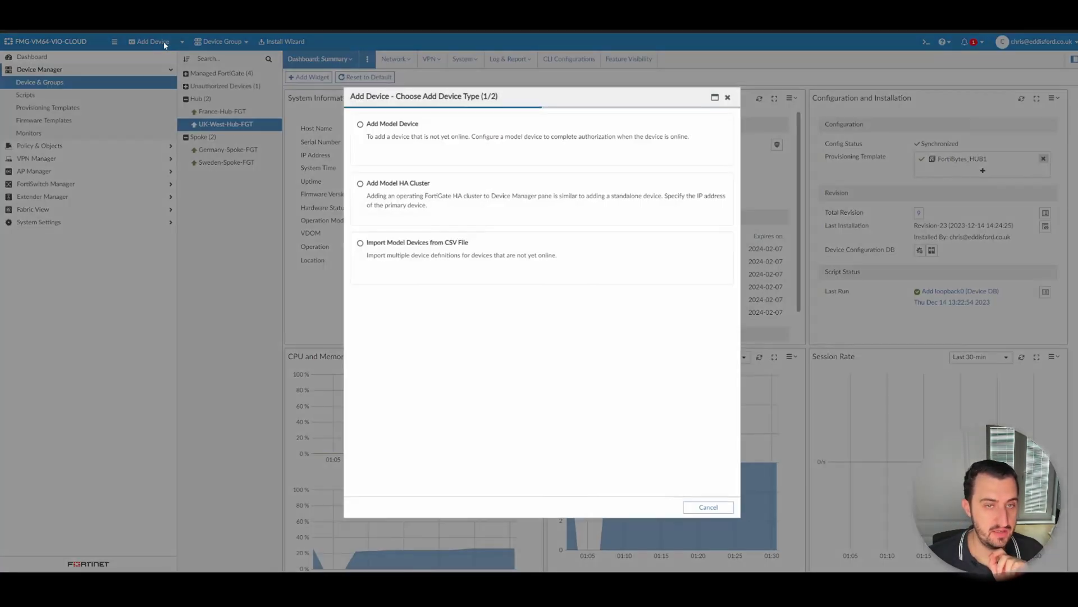
{"action": "left_click", "coordinate": [508, 261]}
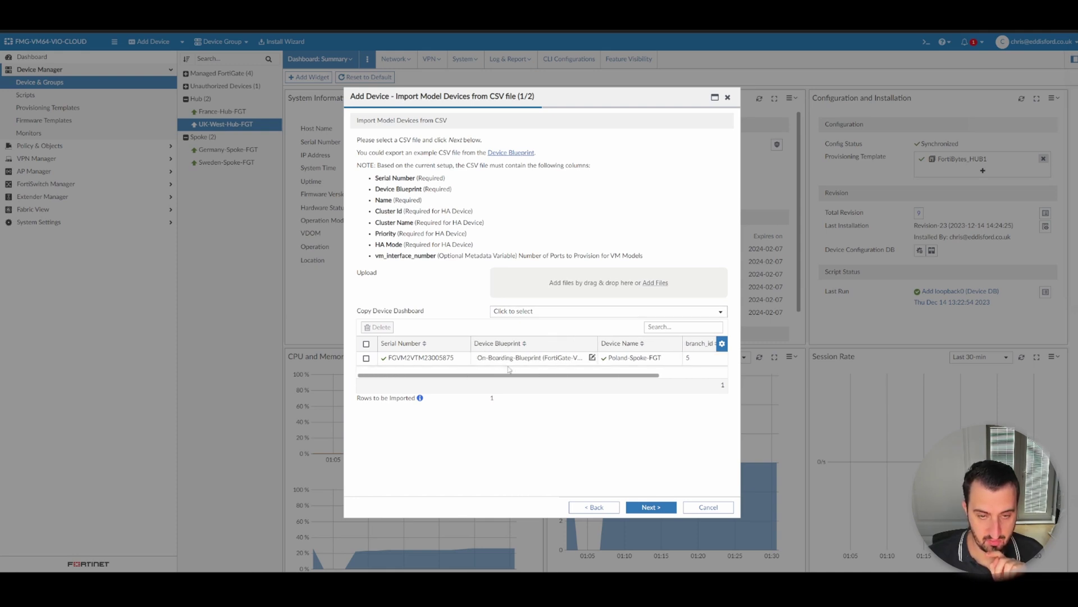
{"action": "left_click_drag", "start_coordinate": [495, 375], "coordinate": [562, 375]}
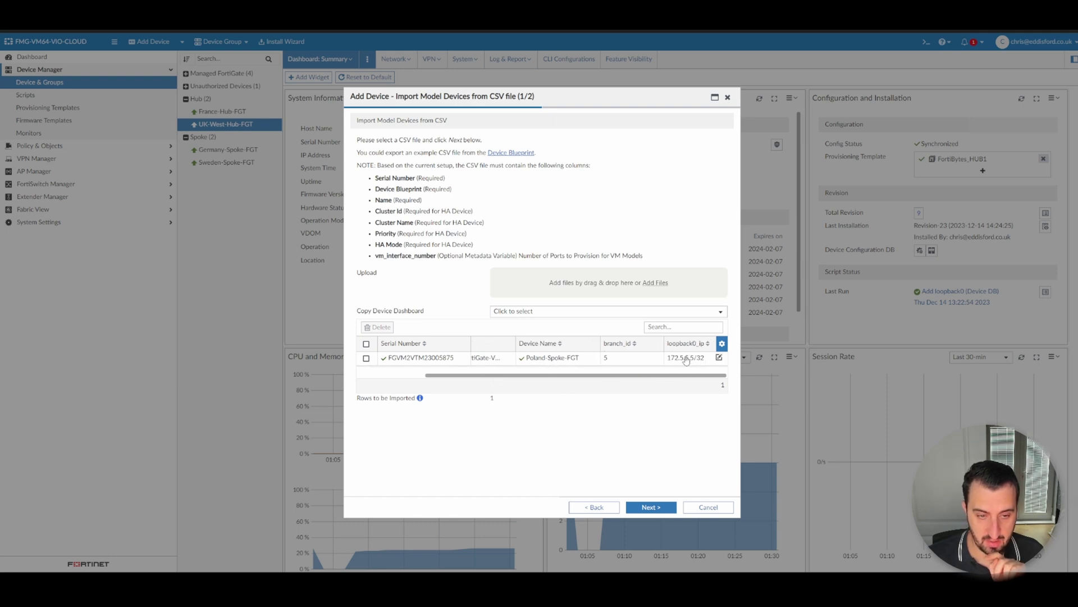
{"action": "left_click", "coordinate": [650, 507]}
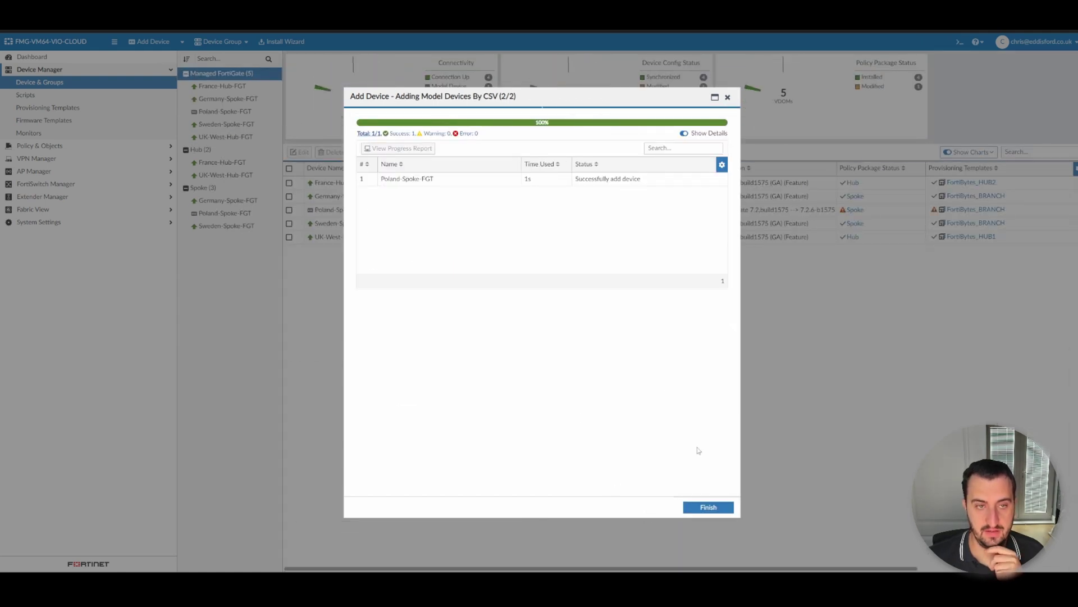
- Finish the wizard and open Poland-Spoke-FGT's firmware upgrade task from the task list
{"action": "left_click", "coordinate": [717, 511]}
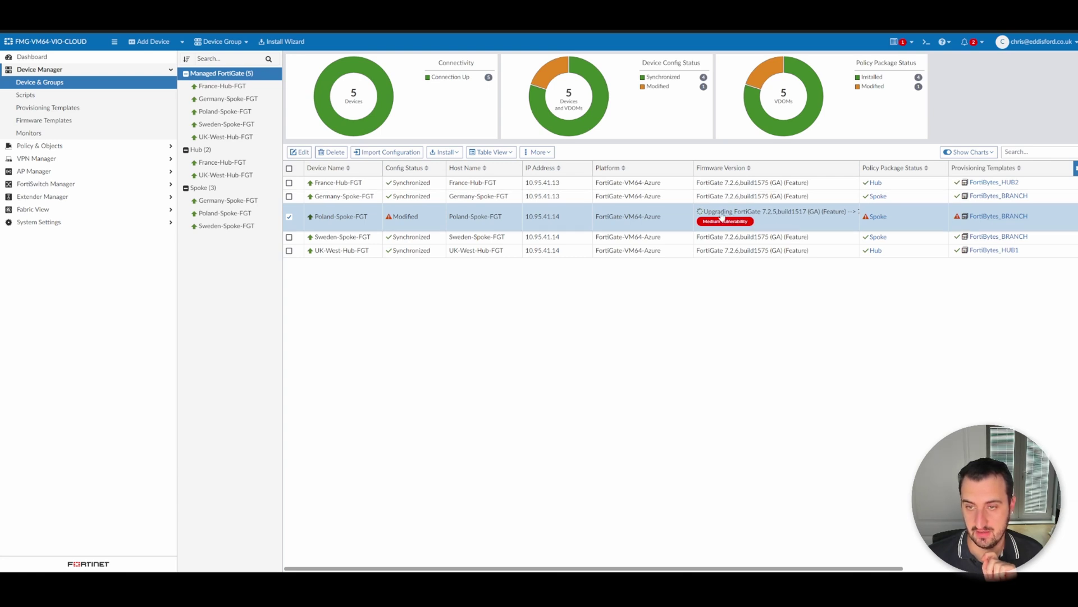
{"action": "left_click_drag", "start_coordinate": [859, 163], "coordinate": [899, 166]}
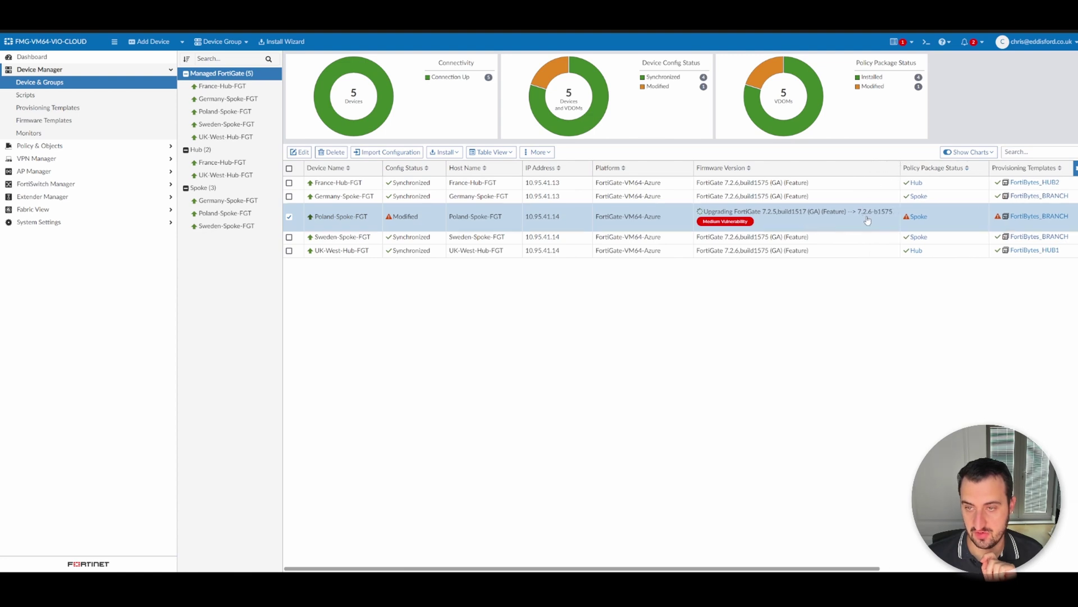
{"action": "left_click", "coordinate": [894, 41]}
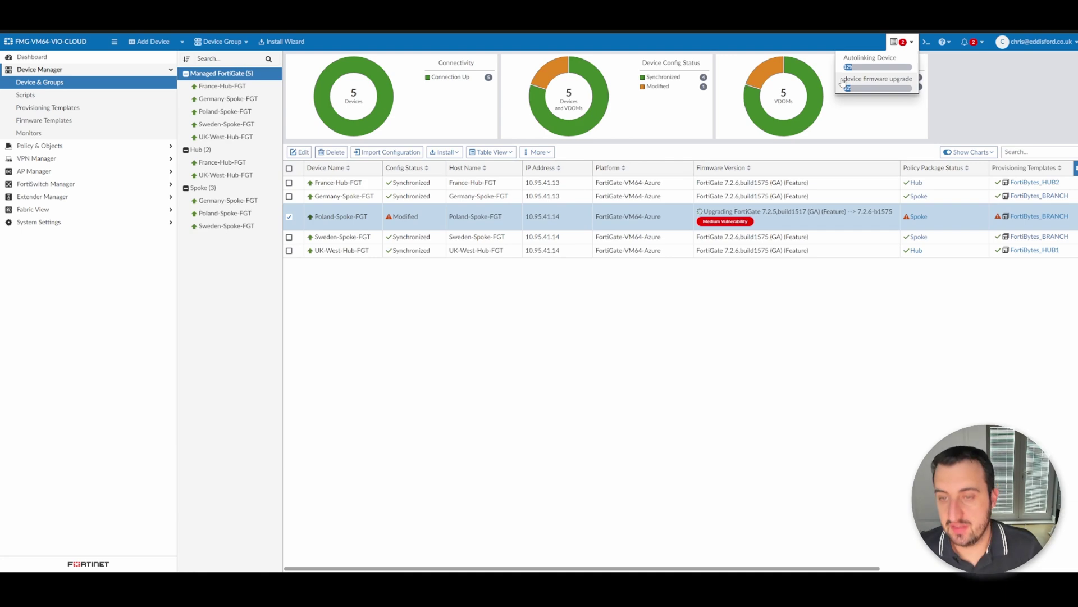
{"action": "left_click", "coordinate": [842, 83]}
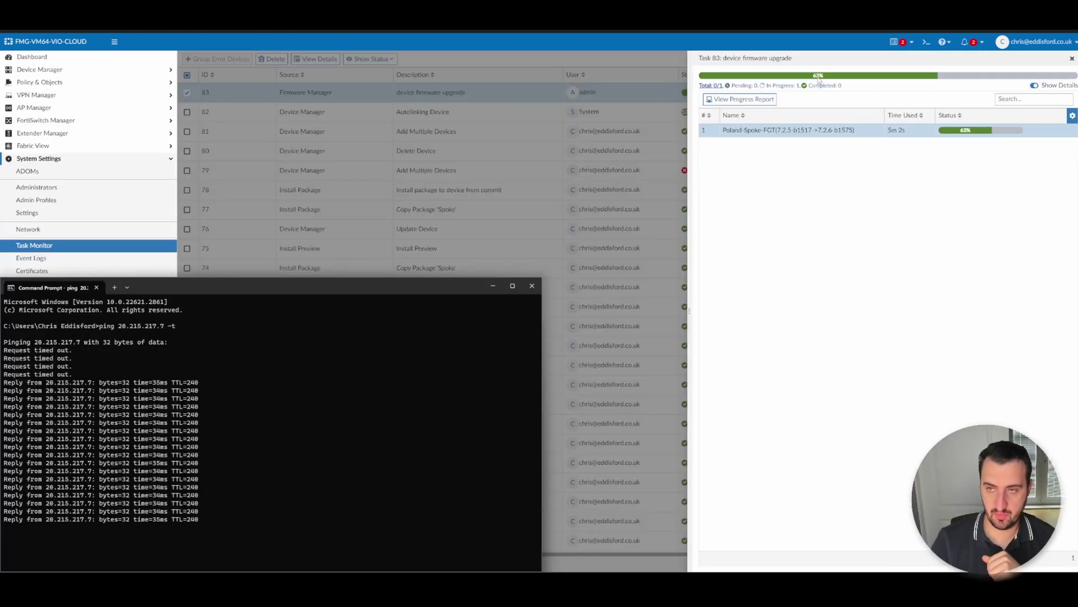
- Watch the upgrade progress report reach 100%, then return to the managed device list
{"action": "left_click", "coordinate": [765, 101]}
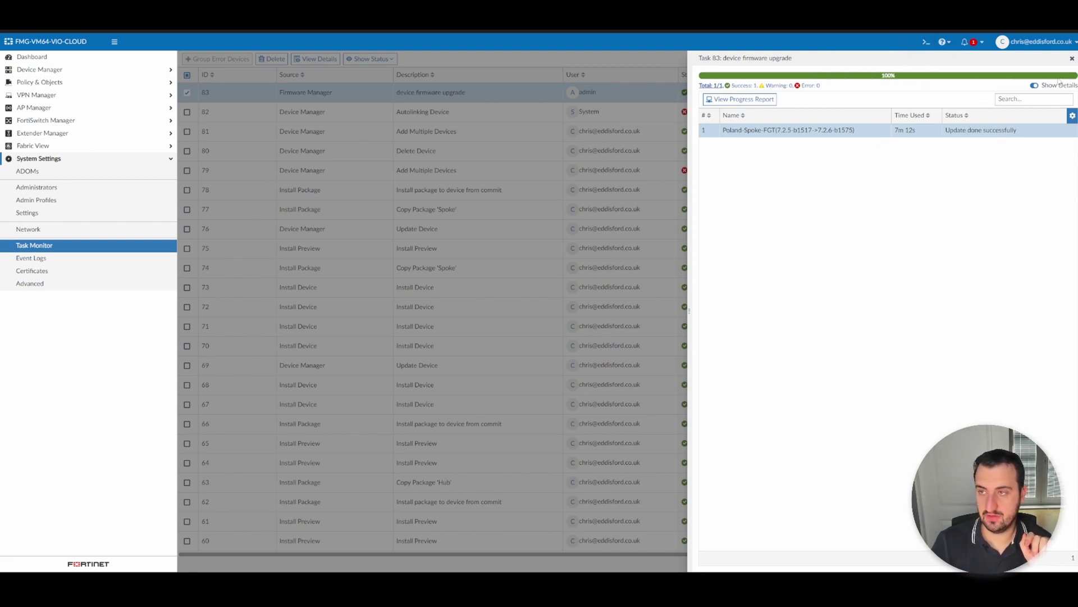
{"action": "left_click", "coordinate": [1072, 59]}
{"action": "left_click", "coordinate": [40, 69]}
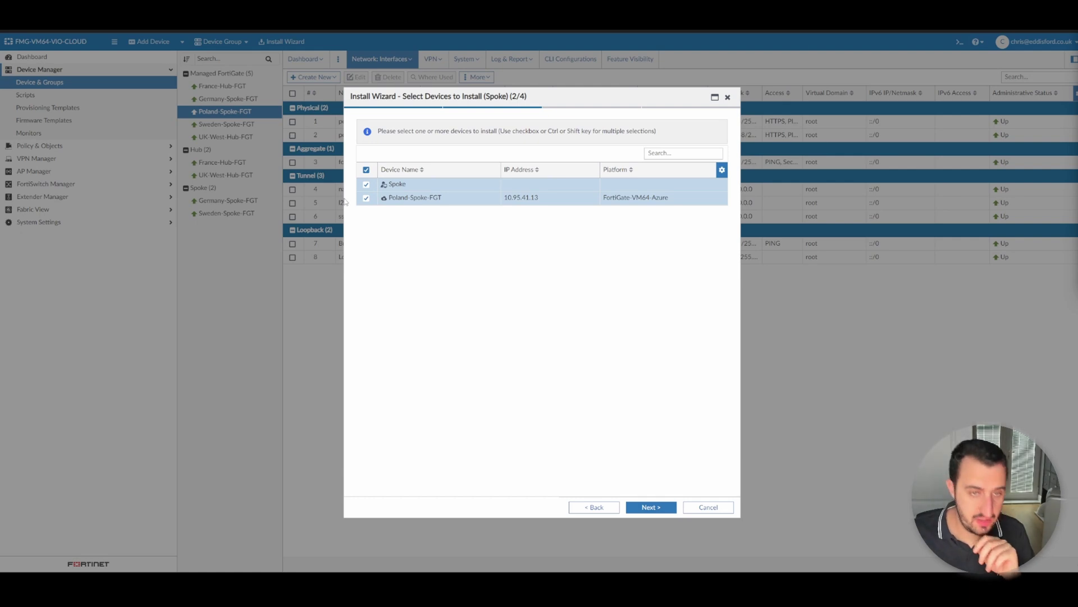
- Select Poland-Spoke-FGT, review the install preview script, then install the Spoke package
{"action": "left_click", "coordinate": [365, 198]}
{"action": "left_click", "coordinate": [365, 198]}
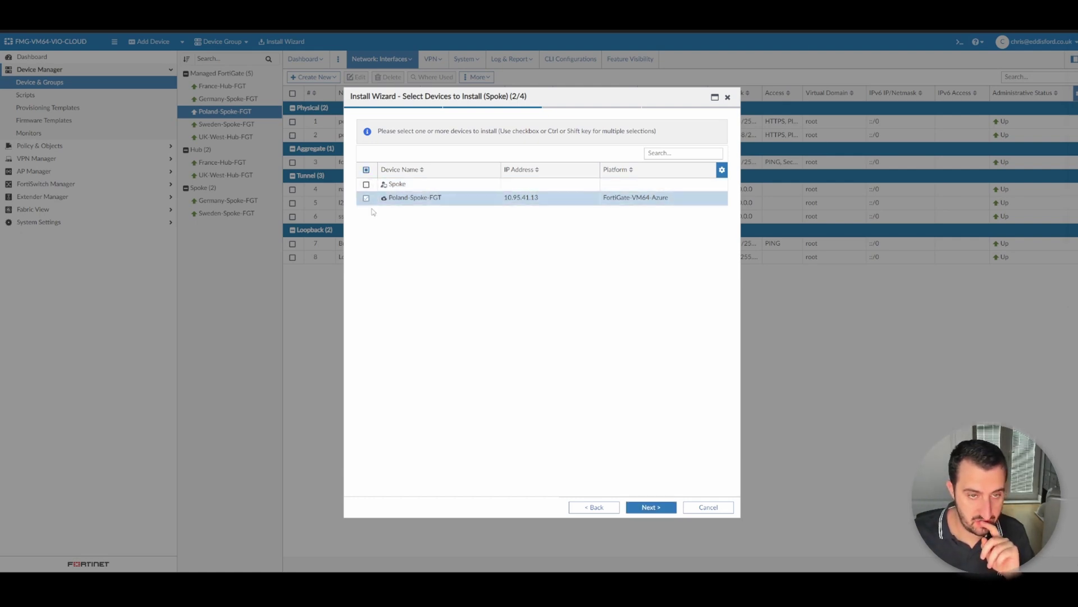
{"action": "left_click", "coordinate": [655, 510]}
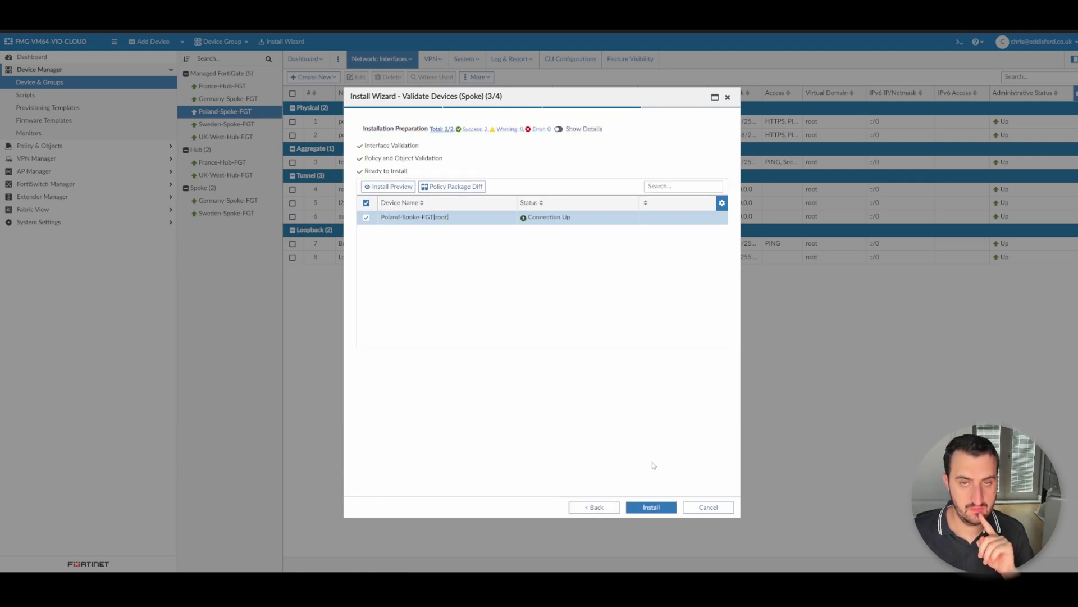
{"action": "left_click", "coordinate": [391, 187]}
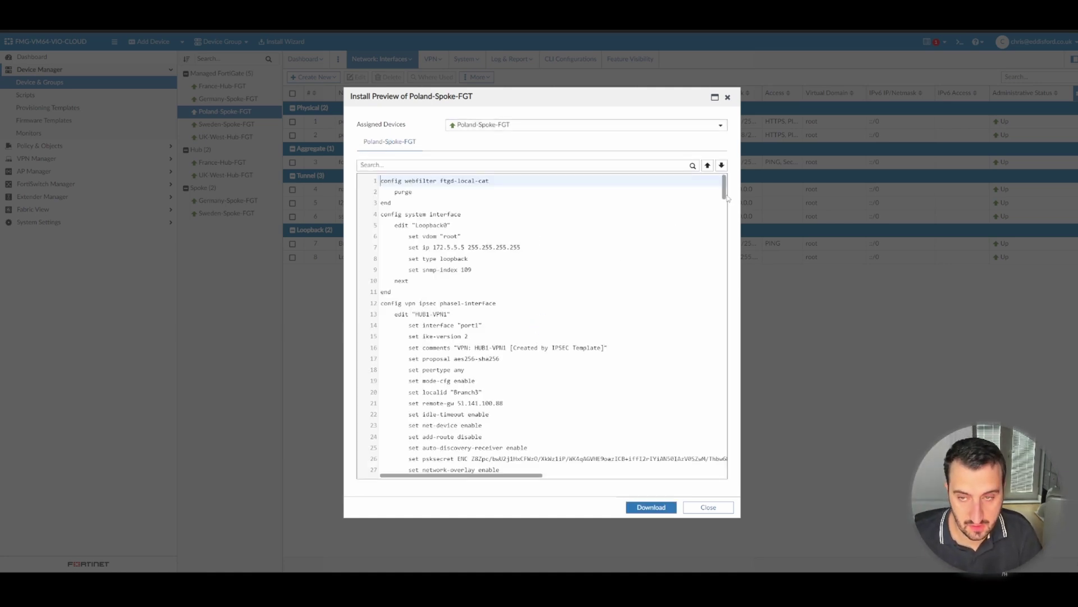
{"action": "left_click_drag", "start_coordinate": [727, 198], "coordinate": [725, 467]}
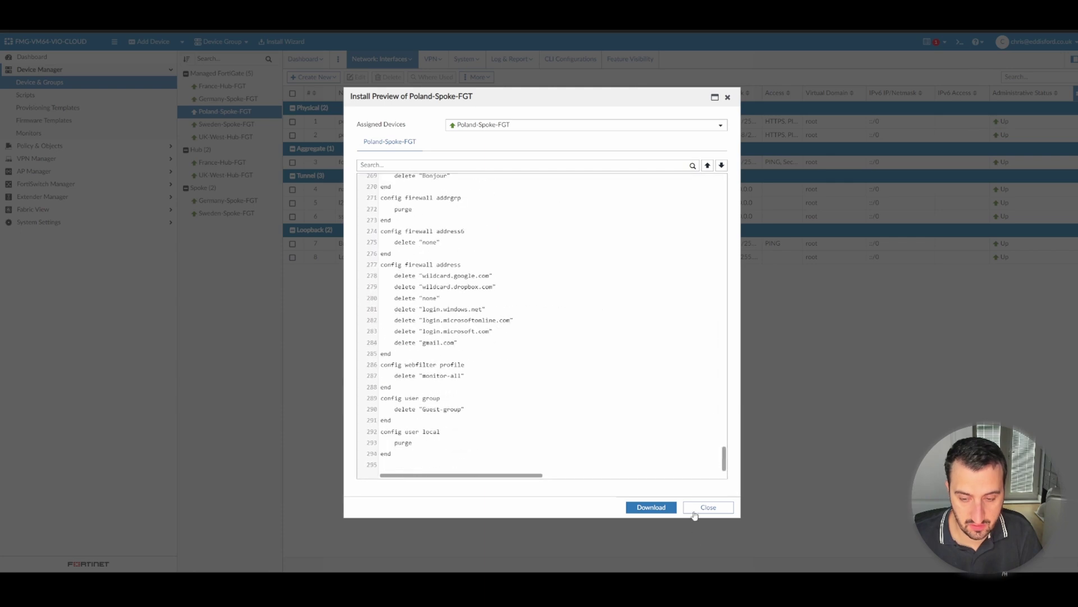
{"action": "left_click", "coordinate": [695, 507]}
{"action": "left_click", "coordinate": [649, 506]}
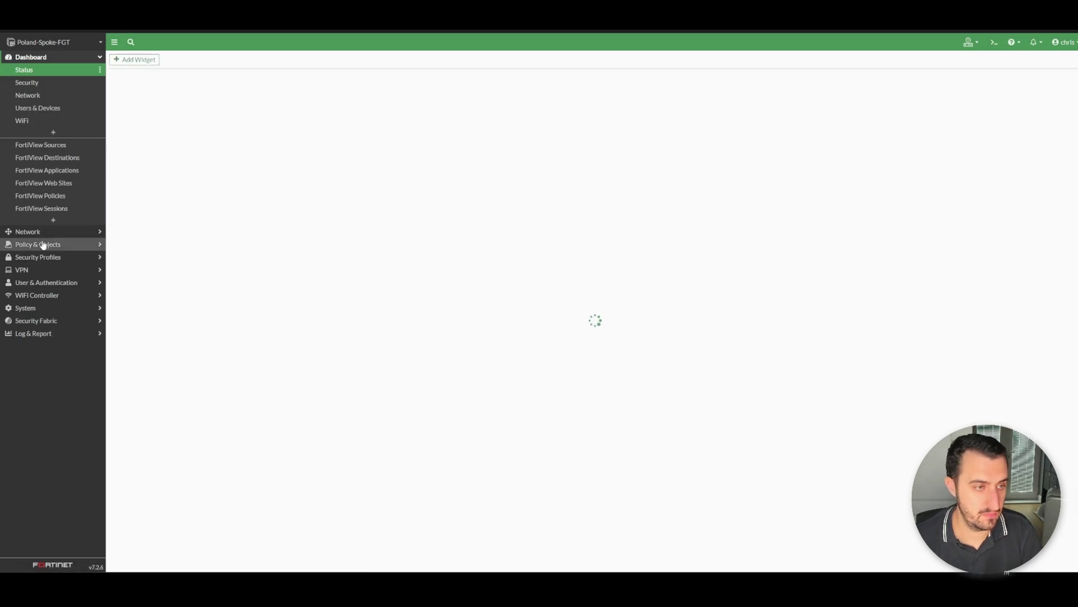
- Open Firewall Policy and the CLI console, then ping hub loopbacks 172.1.1.1 and 172.2.2.2
{"action": "left_click", "coordinate": [35, 246]}
{"action": "left_click", "coordinate": [47, 96]}
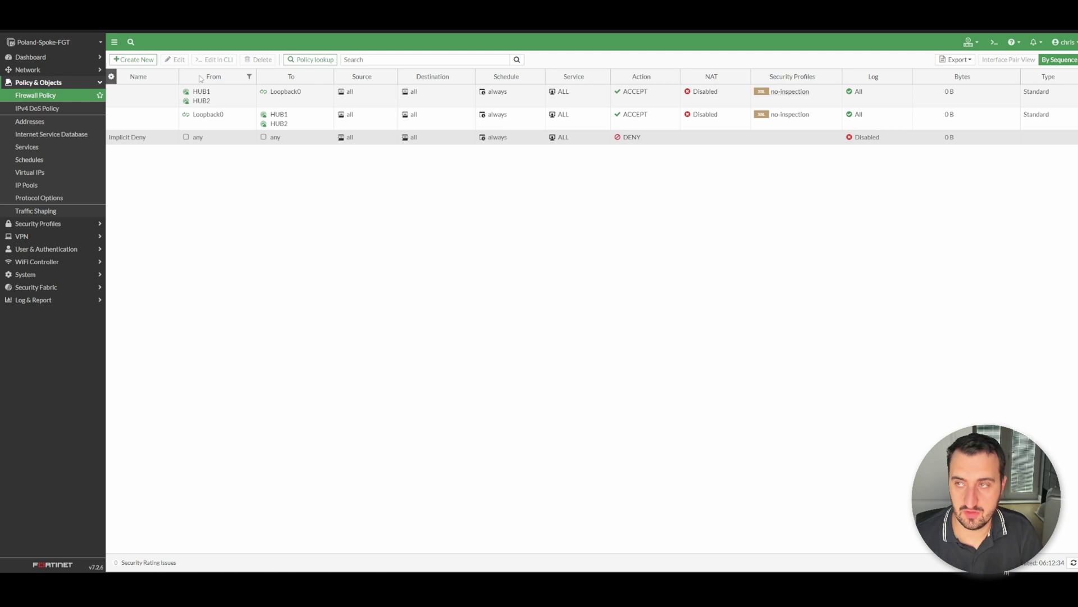
{"action": "left_click", "coordinate": [994, 42]}
{"action": "key", "text": "Return"}
{"action": "key", "text": "Return"}
{"action": "type", "text": "e-FGT # execute ping 172.1.1.11"}
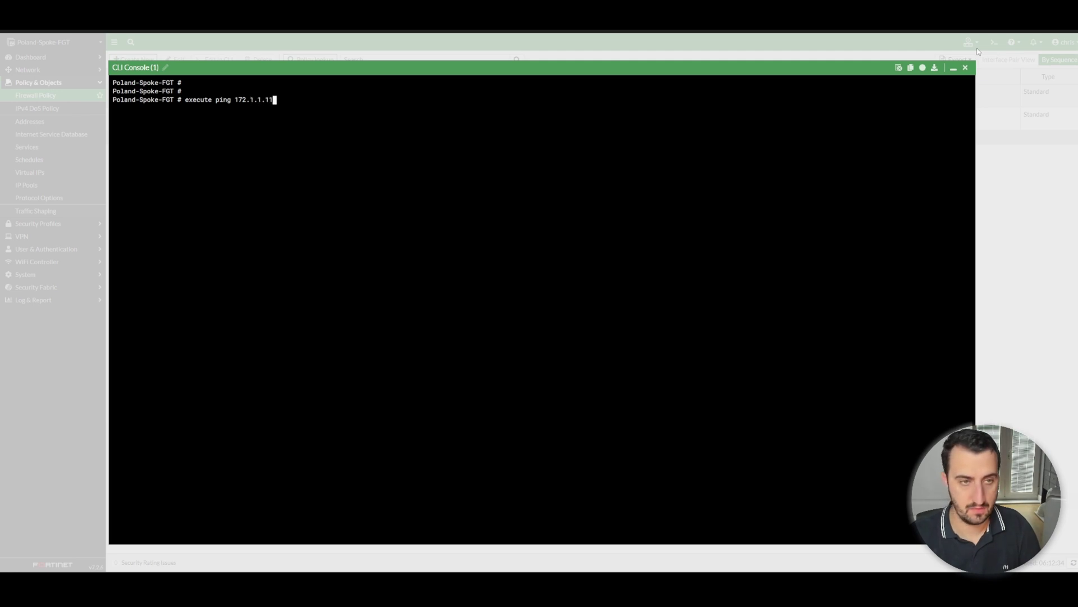
{"action": "key", "text": "BackSpace"}
{"action": "key", "text": "Return"}
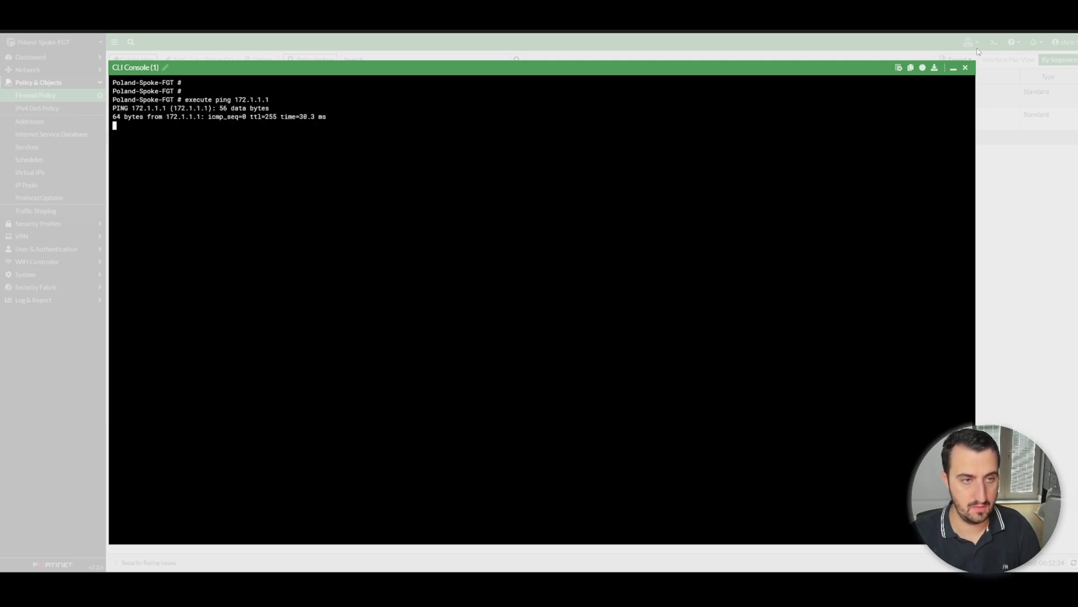
{"action": "key", "text": "ctrl+c"}
{"action": "key", "text": "Up"}
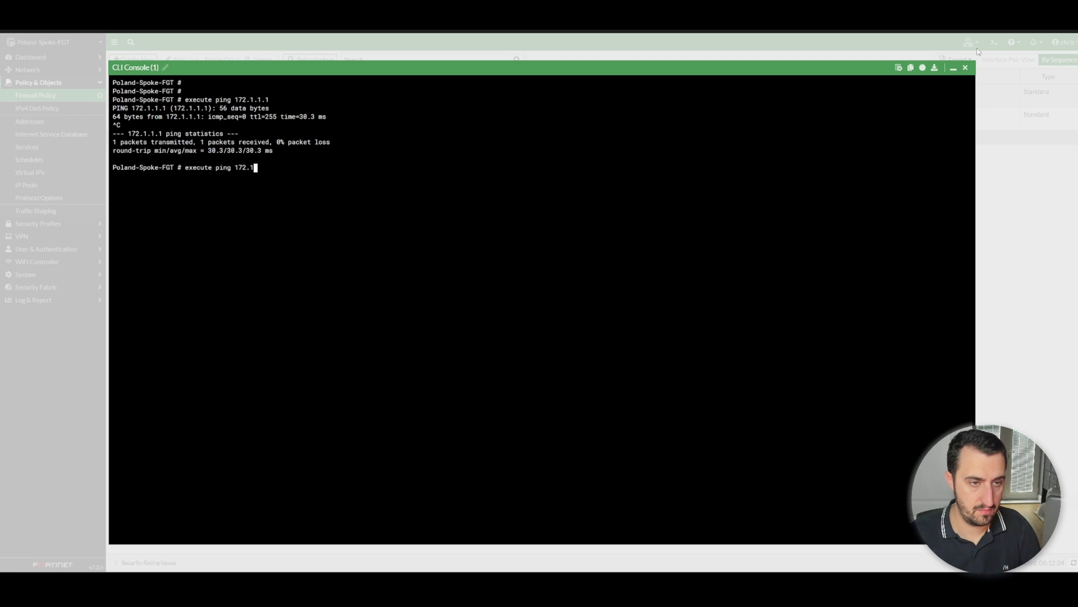
{"action": "key", "text": "Return"}
{"action": "key", "text": "ctrl+c"}
- Ping hub loopbacks 172.3.3.3 and 172.4.4.4, correcting mistyped addresses
{"action": "key", "text": "Up"}
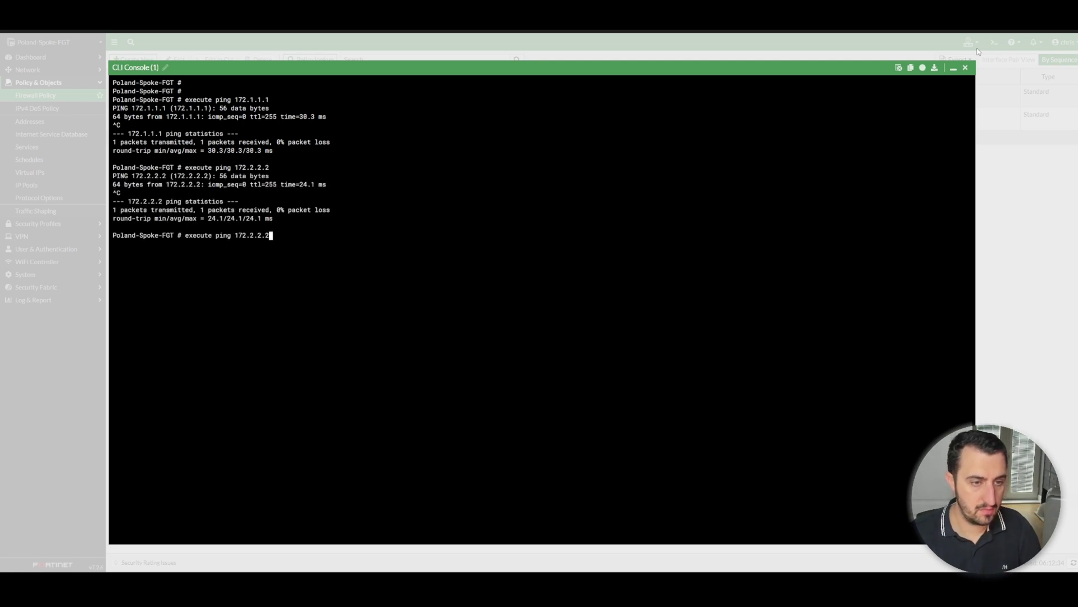
{"action": "type", "text": ".3"}
{"action": "key", "text": "Return"}
{"action": "key", "text": "Up"}
{"action": "key", "text": "BackSpace"}
{"action": "key", "text": "BackSpace"}
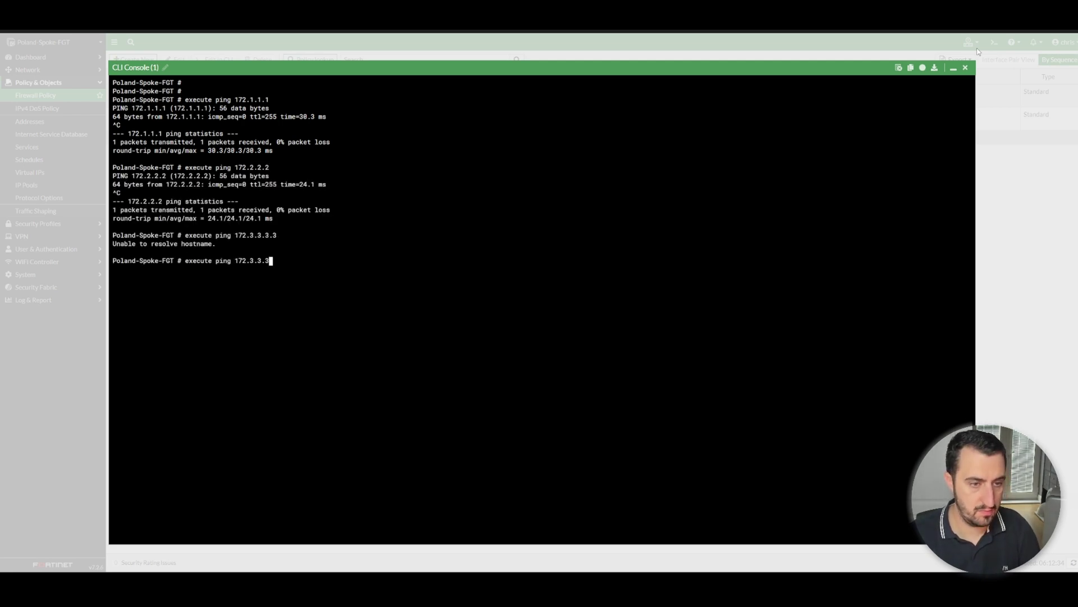
{"action": "key", "text": "Return"}
{"action": "key", "text": "ctrl+c"}
{"action": "key", "text": "Up"}
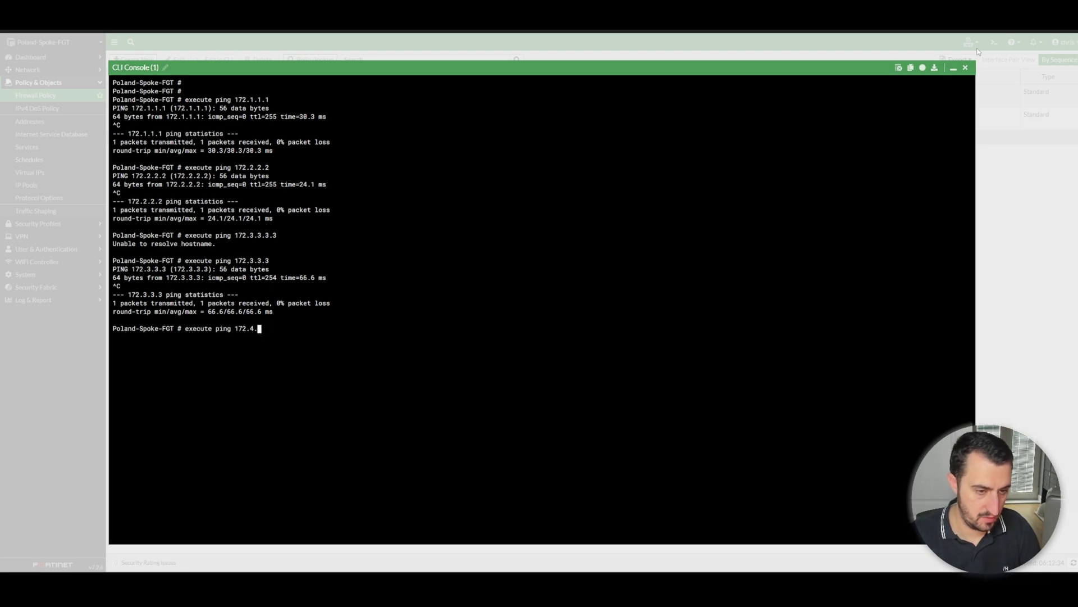
{"action": "key", "text": "Return"}
{"action": "key", "text": "Up"}
{"action": "key", "text": "BackSpace"}
{"action": "key", "text": "Return"}
{"action": "key", "text": "ctrl+c"}
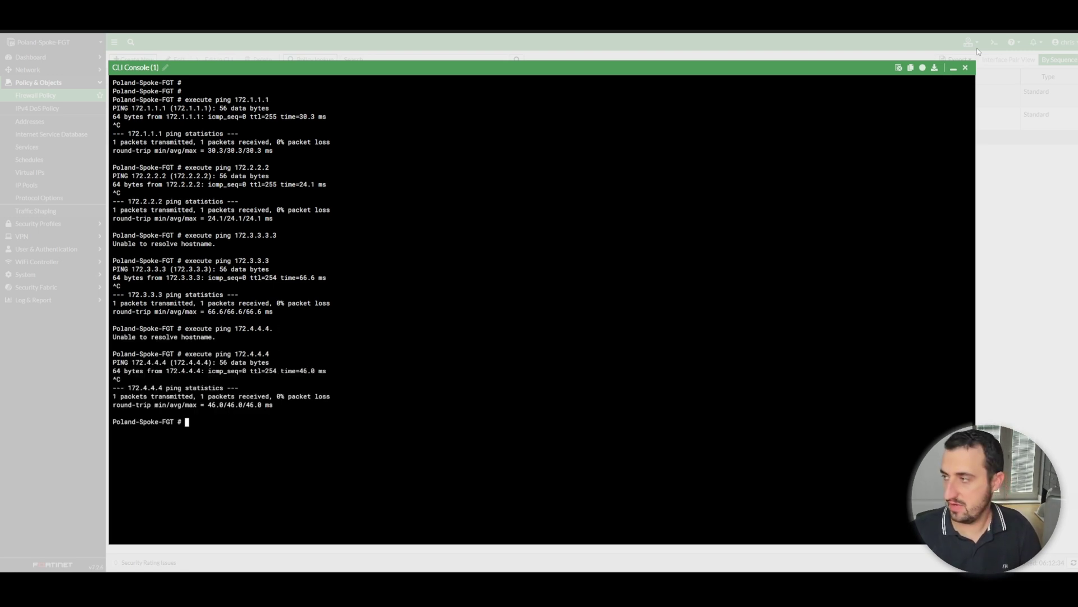
- Show the BGP neighbour list with get router info bgp summary
{"action": "left_click", "coordinate": [965, 67]}
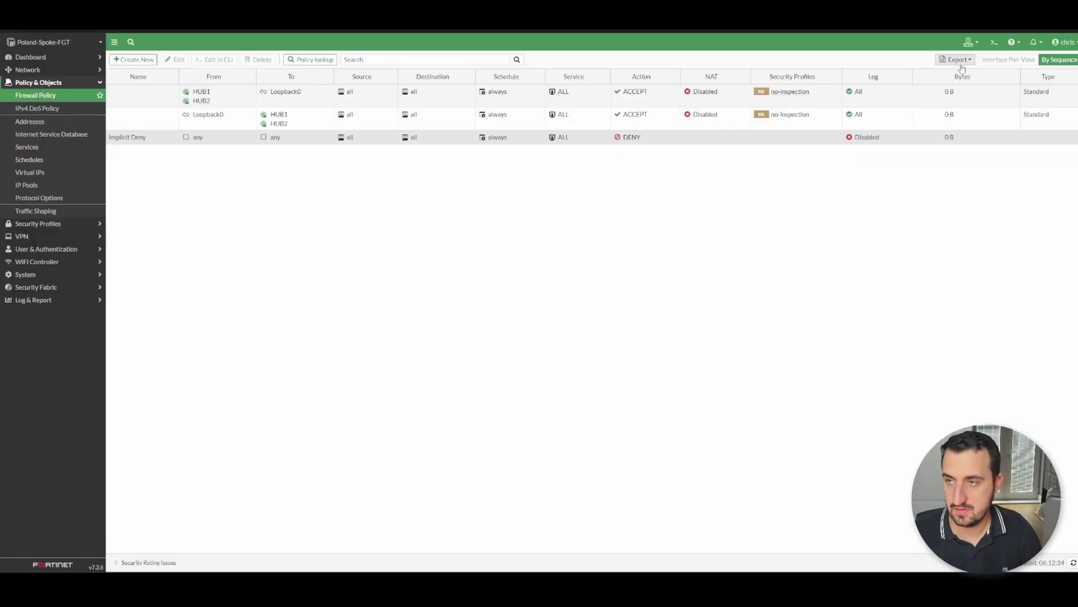
{"action": "left_click", "coordinate": [994, 42]}
{"action": "type", "text": "get router info"}
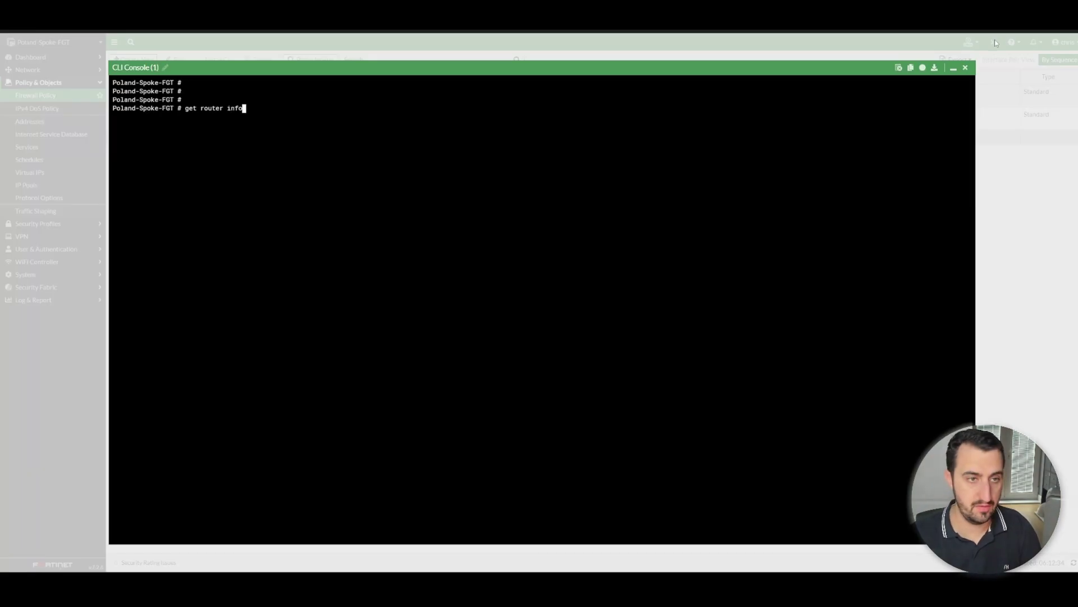
{"action": "type", "text": " bgp summary"}
{"action": "key", "text": "Tab"}
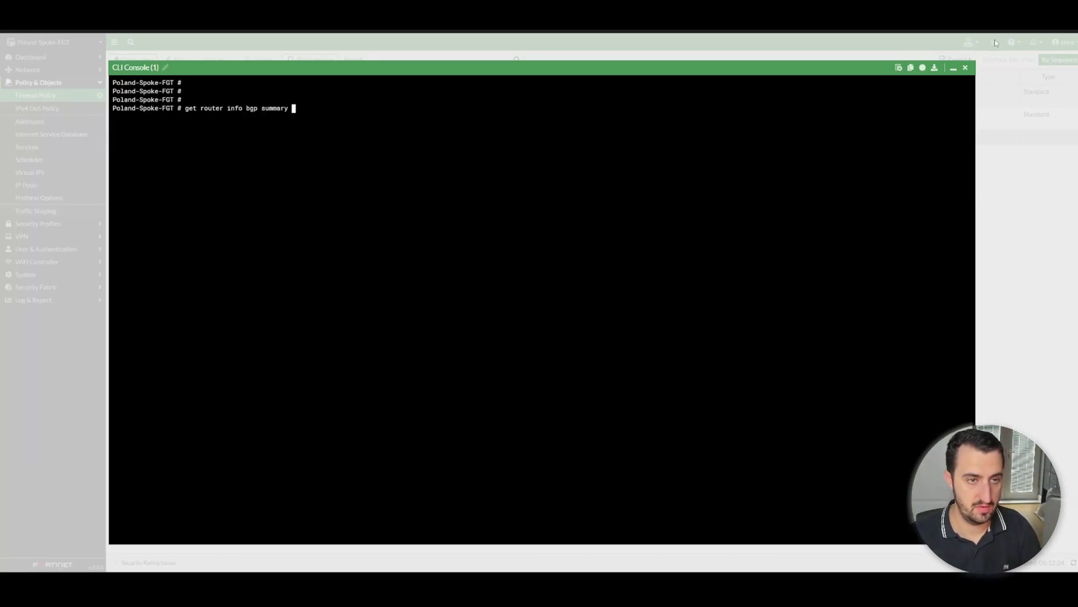
{"action": "key", "text": "Return"}
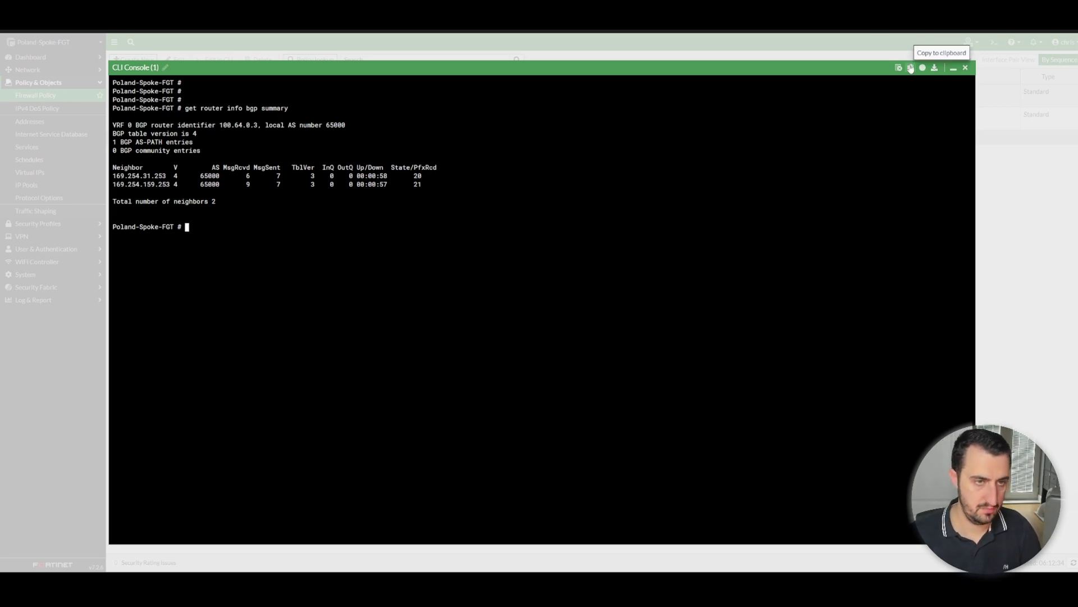
- Display the full routing table with get router info routing-table all
{"action": "key", "text": "Up"}
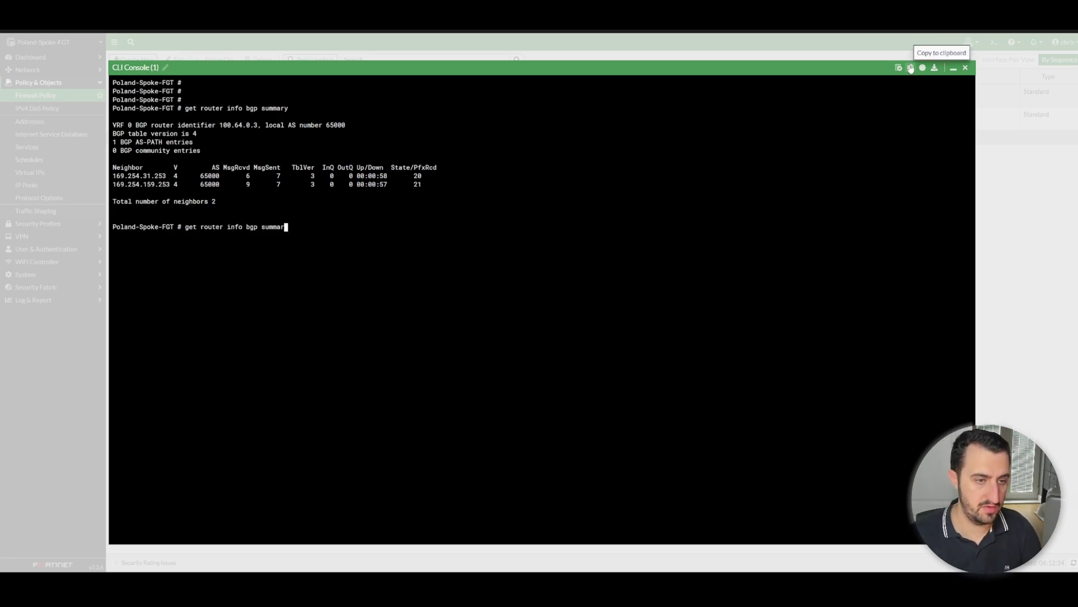
{"action": "type", "text": "ro"}
{"action": "key", "text": "Tab"}
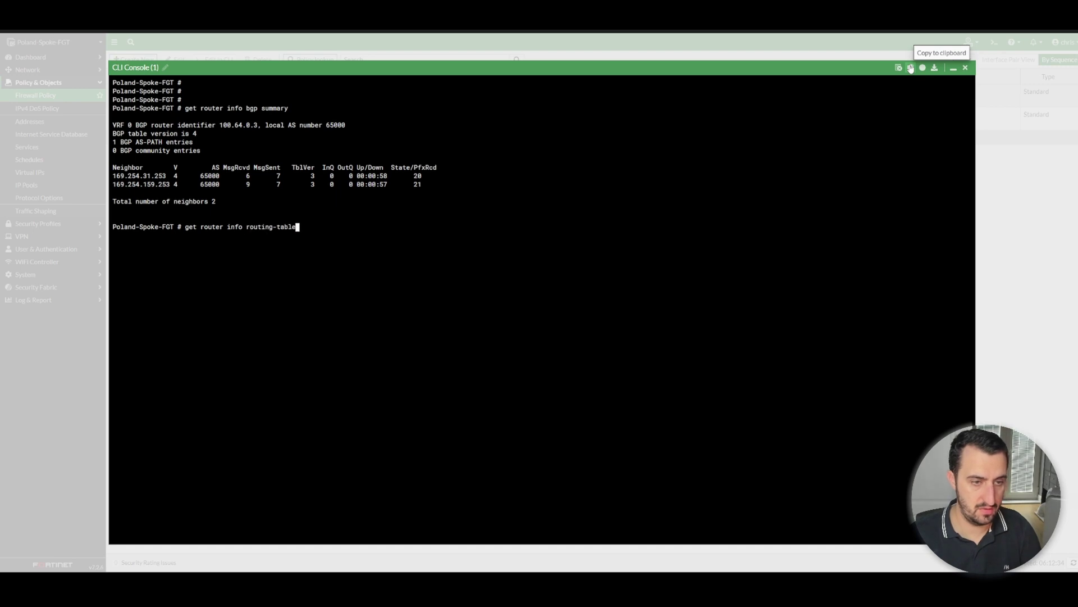
{"action": "type", "text": "all"}
{"action": "key", "text": "Return"}
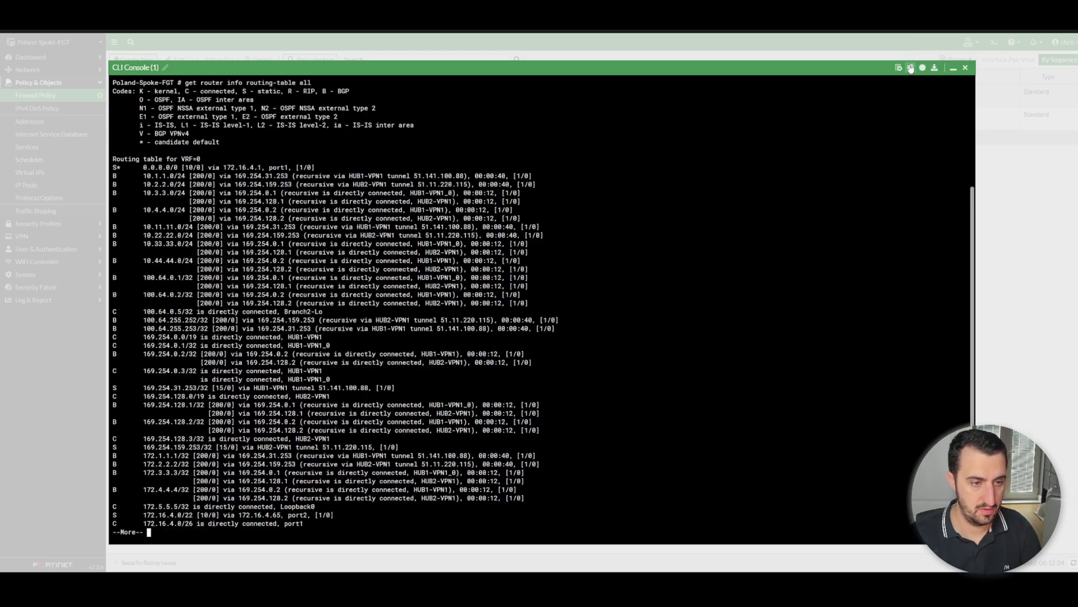
{"action": "key", "text": "space"}
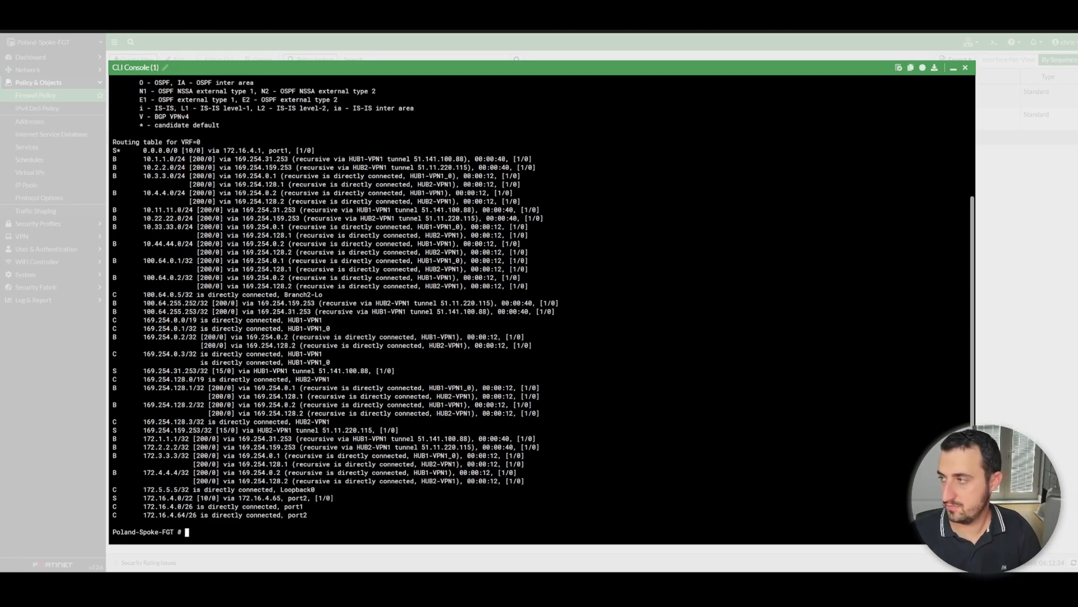
{"action": "left_click", "coordinate": [953, 68]}
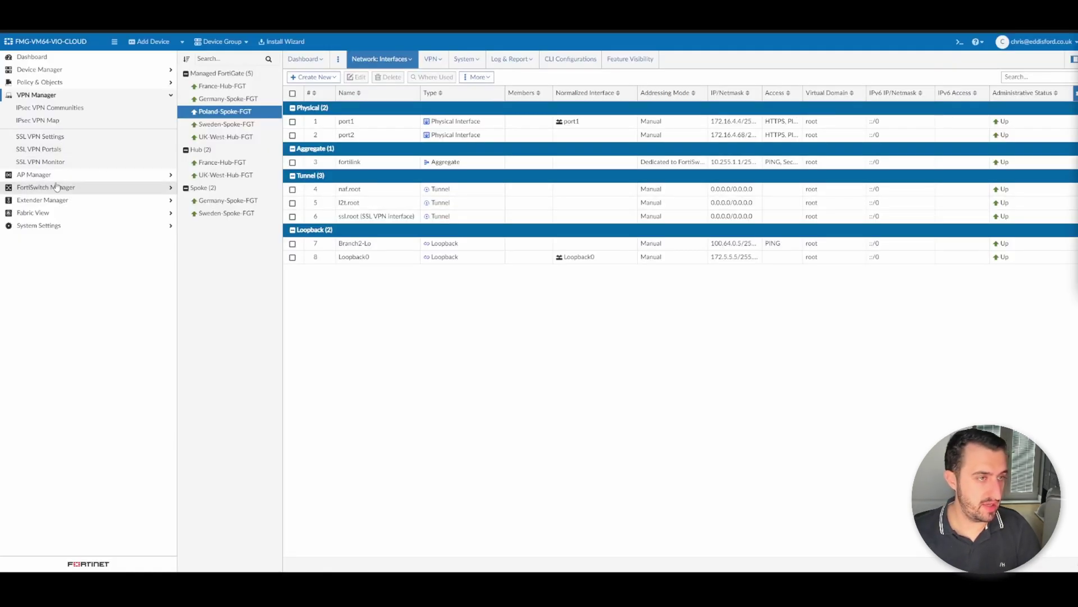
- Reload the IPsec VPN Map's Traffic View to show green tunnels linking Poland with four other sites
{"action": "left_click", "coordinate": [44, 120]}
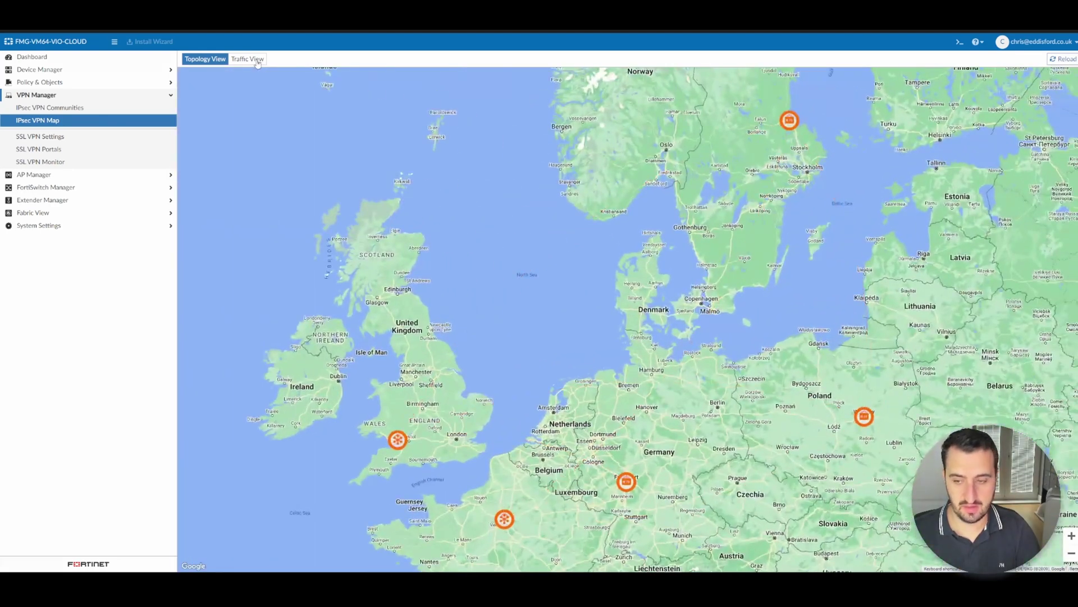
{"action": "left_click", "coordinate": [258, 63]}
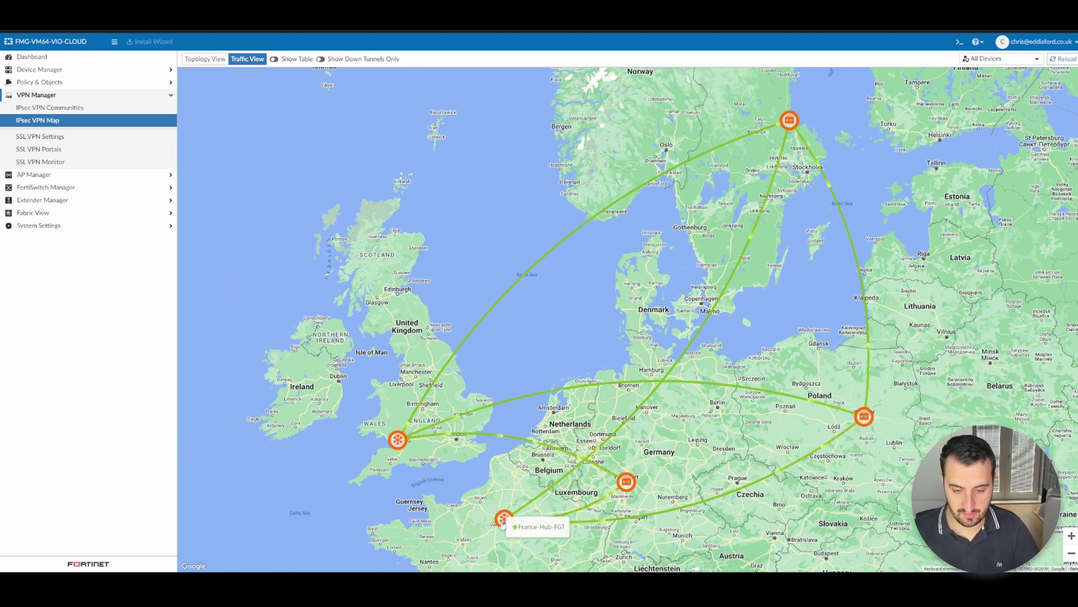
{"action": "mouse_move", "coordinate": [612, 506]}
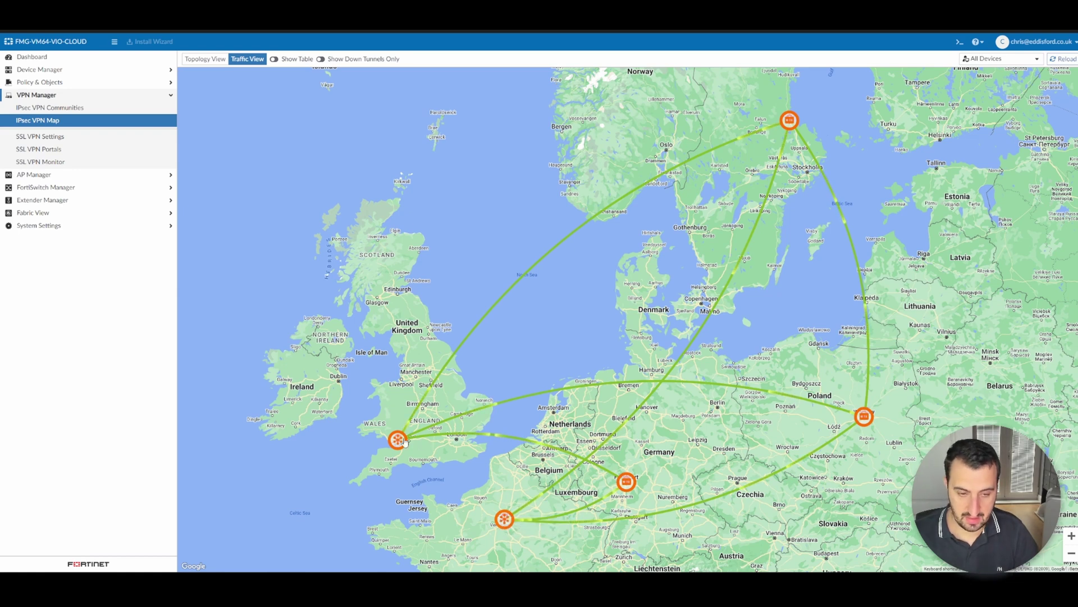
{"action": "mouse_move", "coordinate": [879, 426]}
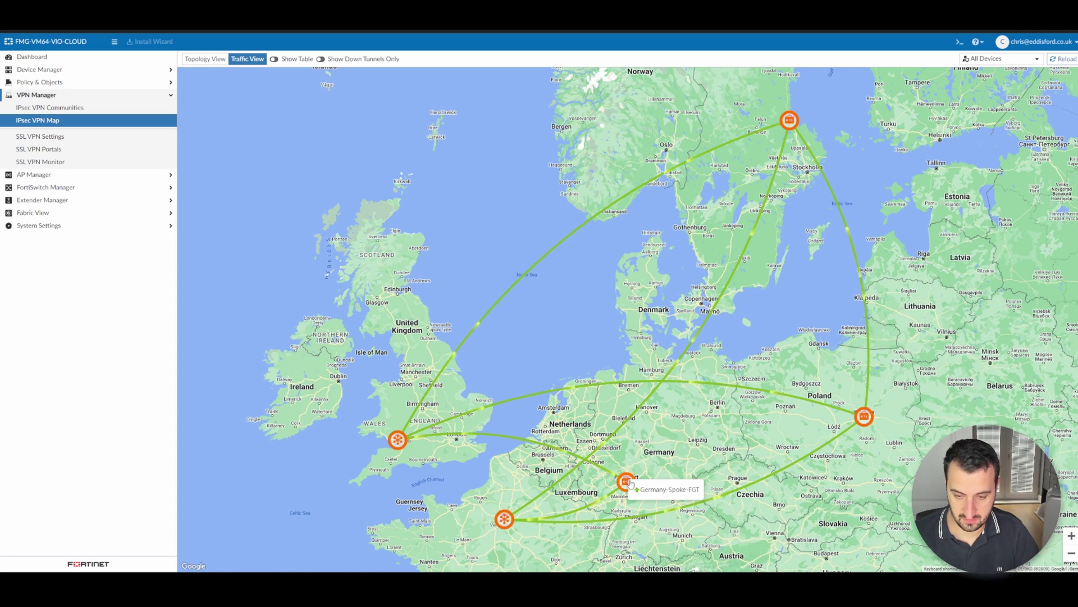
{"action": "left_click", "coordinate": [254, 61]}
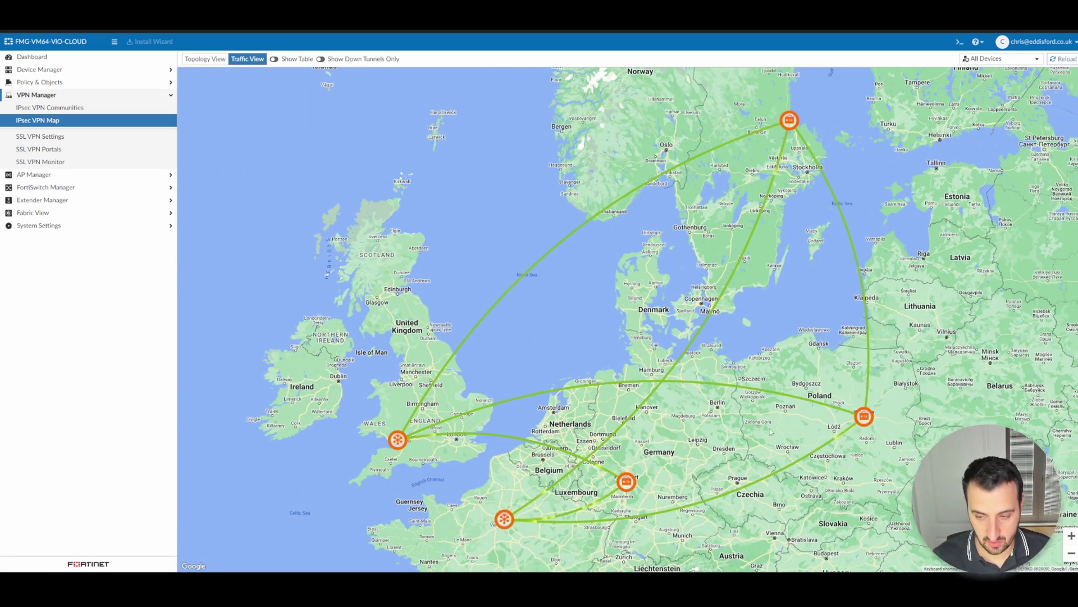
{"action": "mouse_move", "coordinate": [714, 316]}
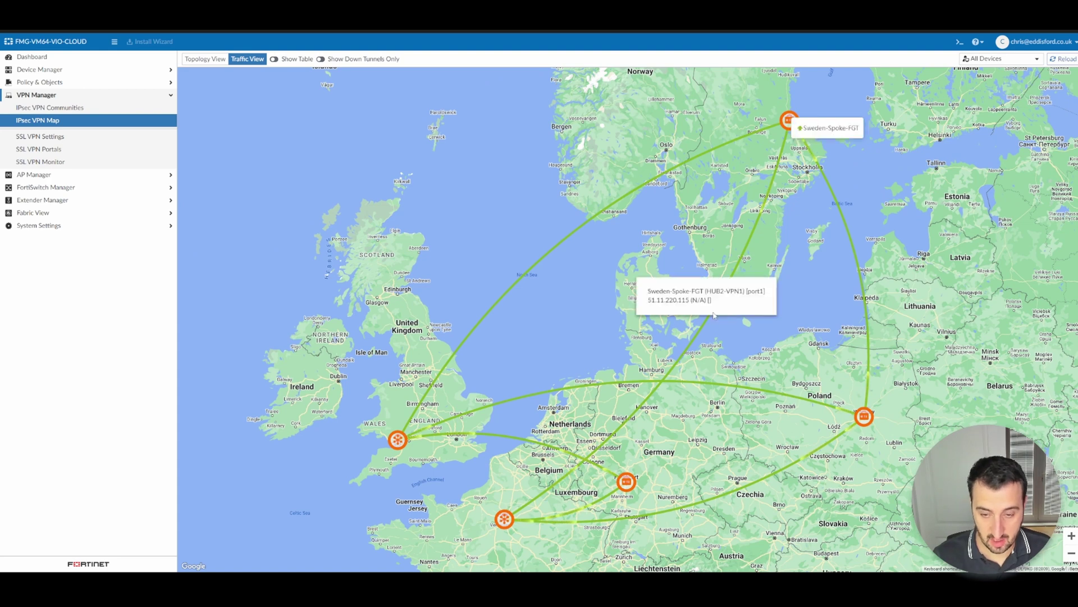